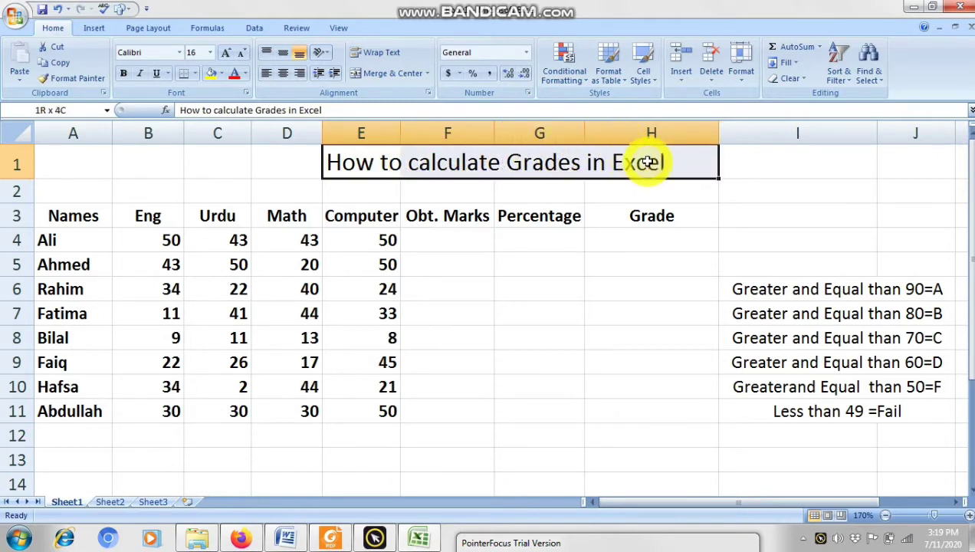
- Move the trial registration window out of the way of the worksheet
mouse_move(648, 163)
left_mouse_down()
mouse_move(555, 245)
mouse_move(648, 168)
left_mouse_up()
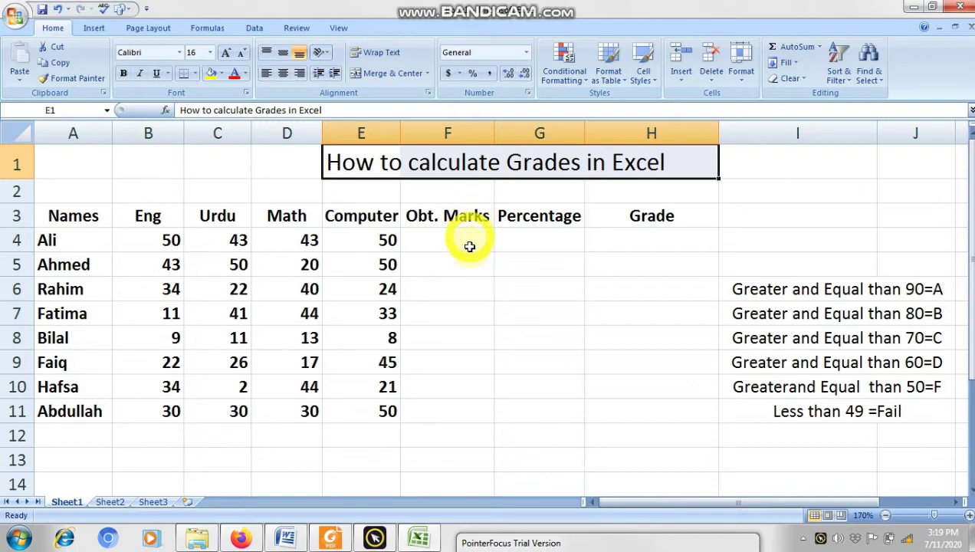
left_click(469, 245)
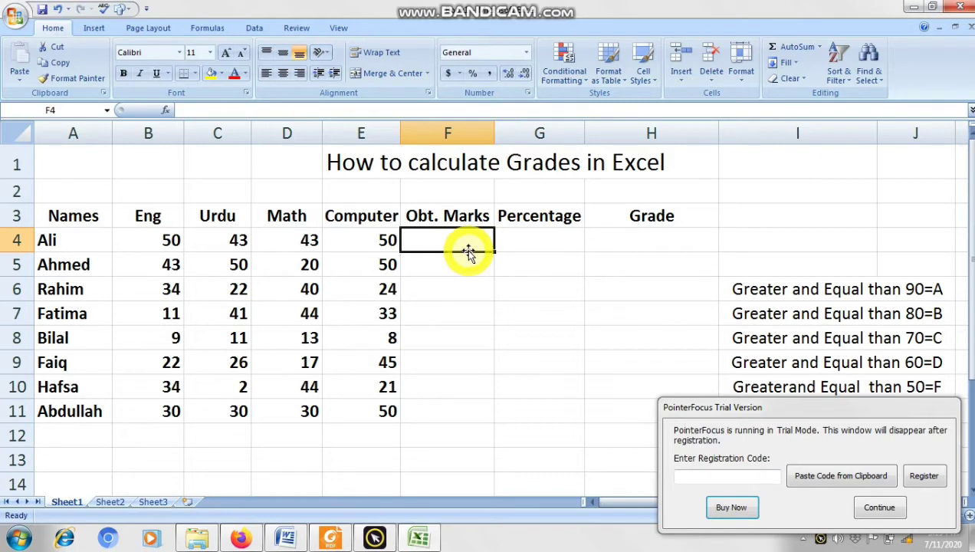
left_click_drag(820, 412, 608, 550)
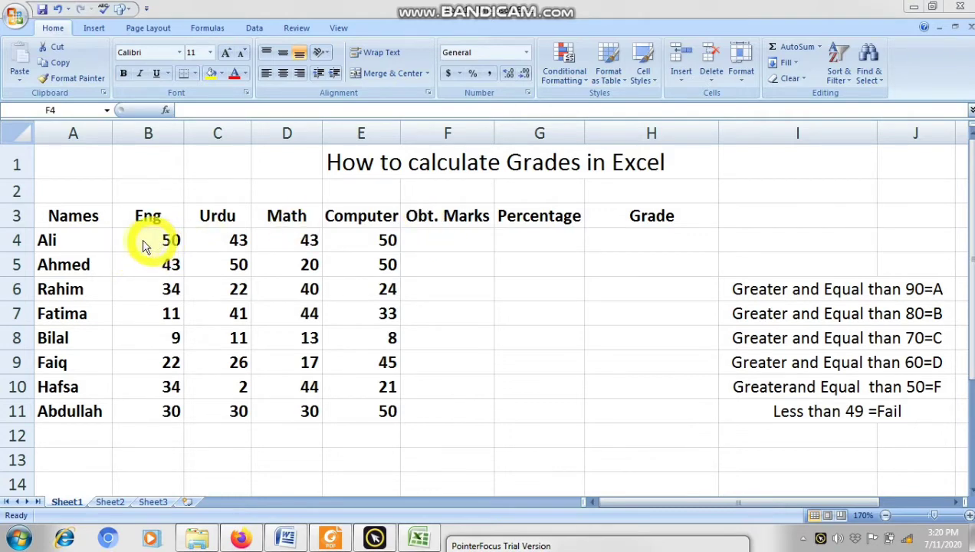
left_click(85, 234)
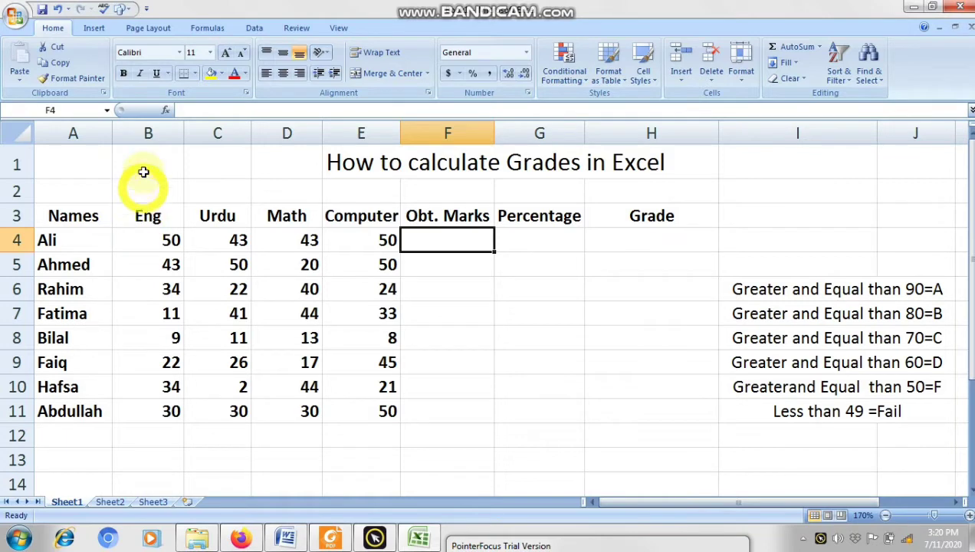
- Look over the Eng, Urdu, Math and Computer mark columns, B through E
left_click(145, 132)
left_click(204, 132)
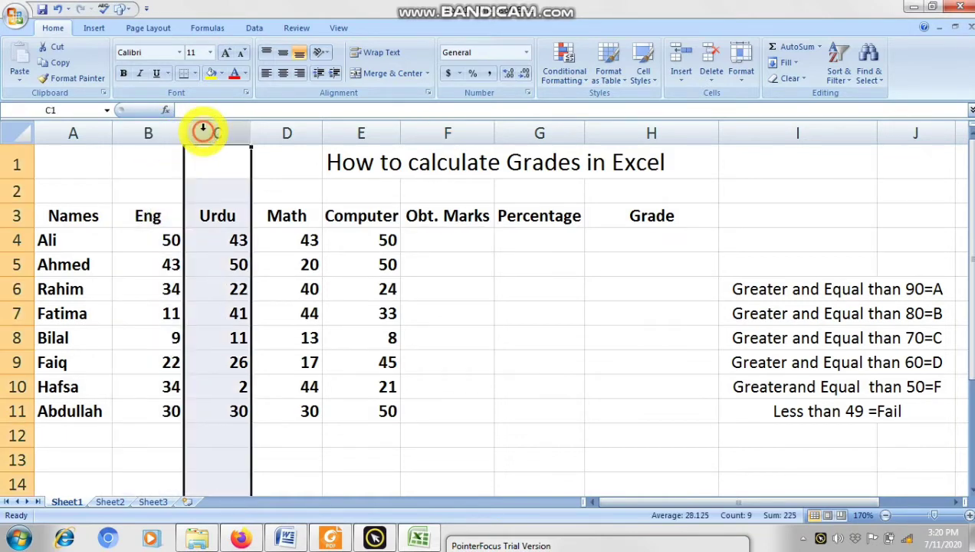
left_click(267, 130)
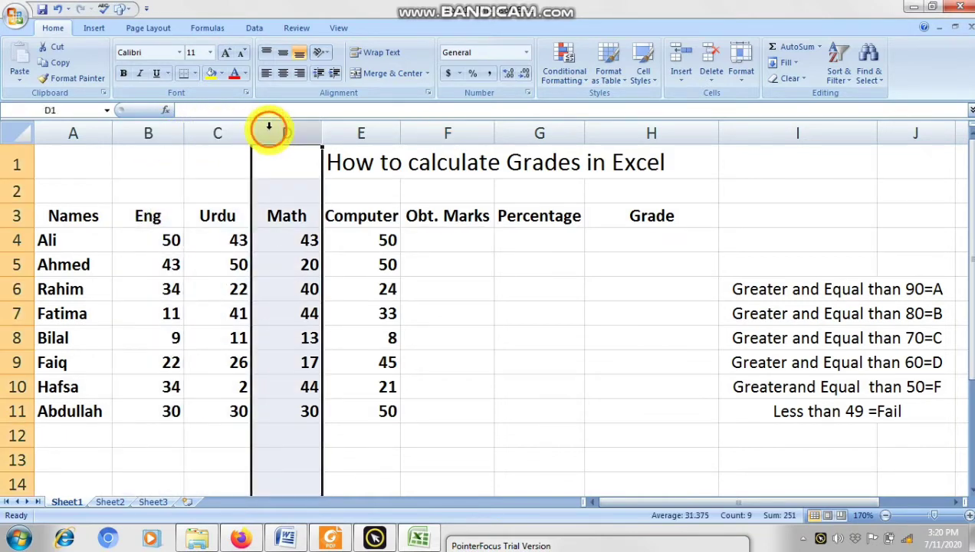
left_click(343, 130)
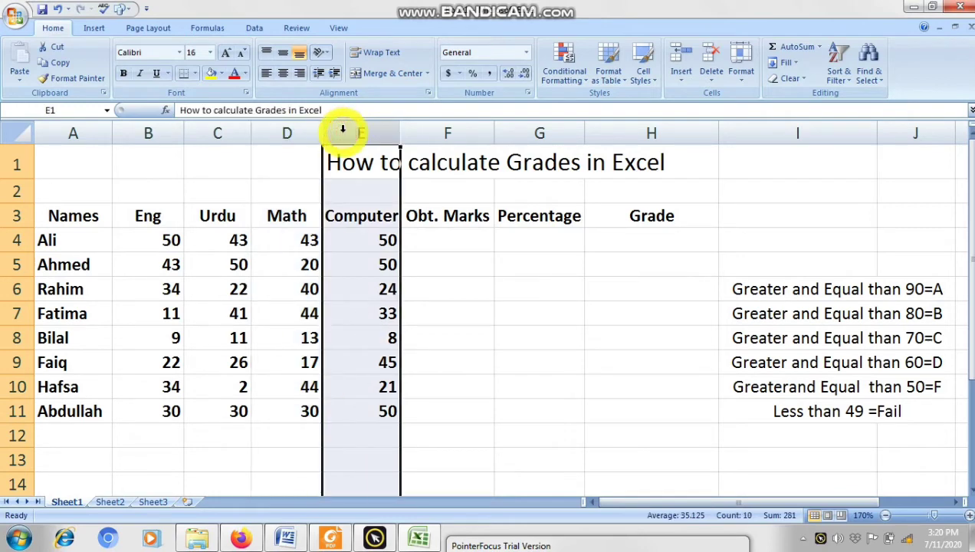
- Enter the formula =B4+C4+D4+E4 in cell F4 to total the first student's obtained marks
left_click(446, 242)
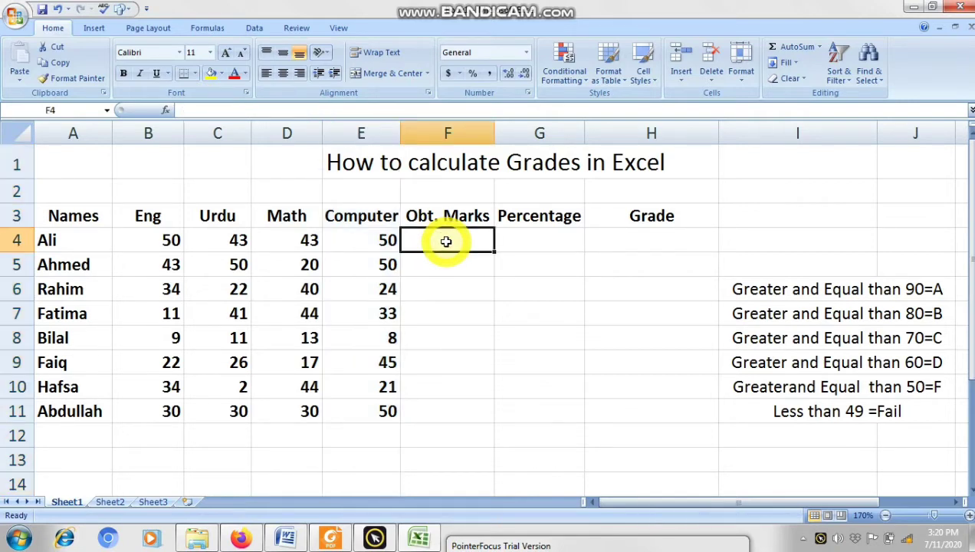
double_click(446, 241)
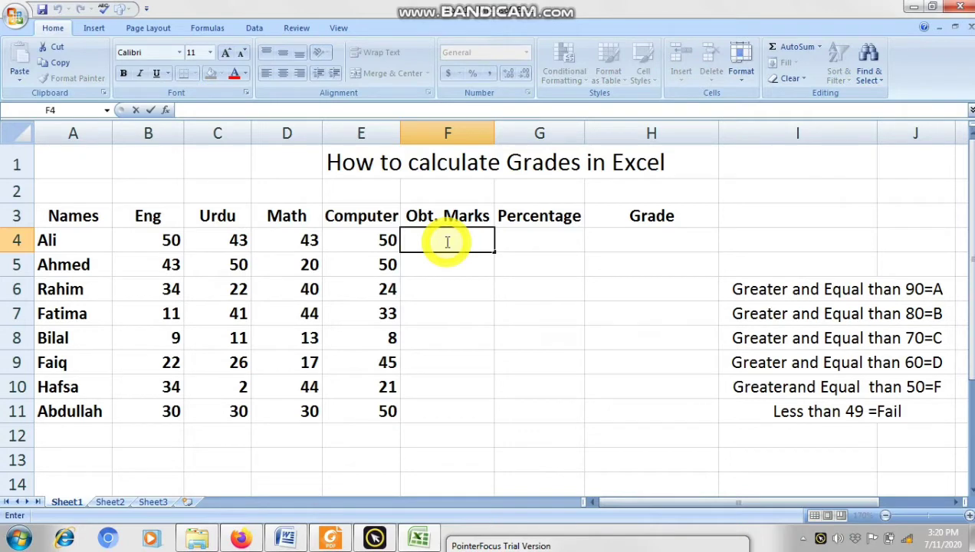
type("=")
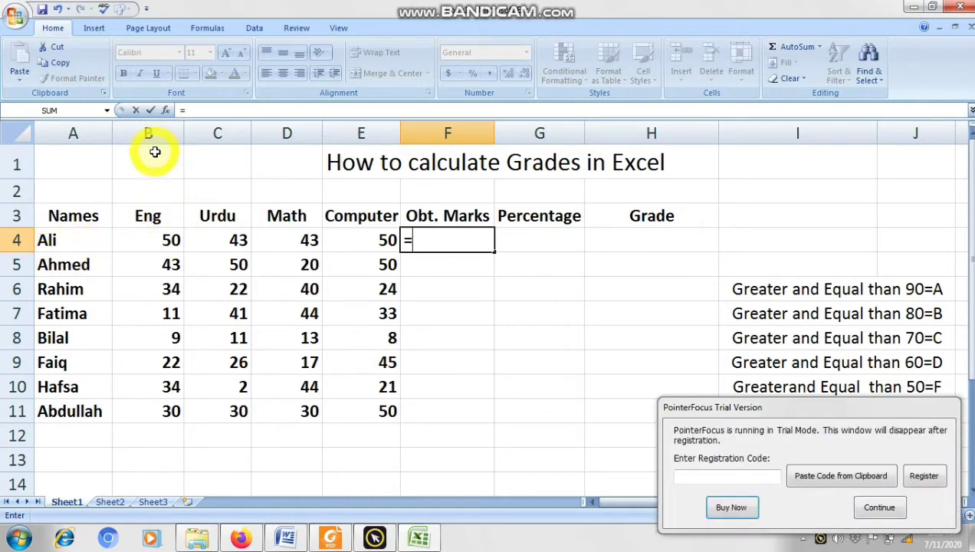
type("B")
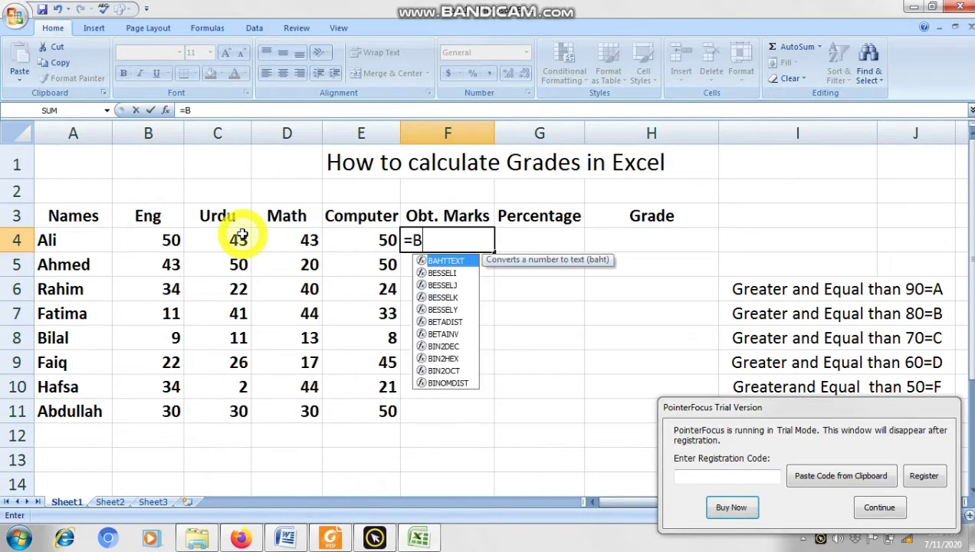
type("4+")
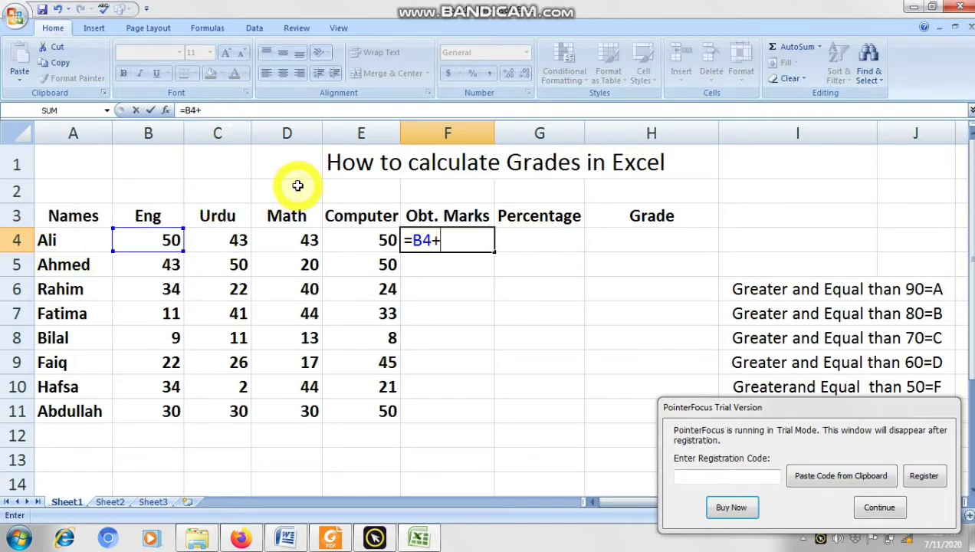
type("C4")
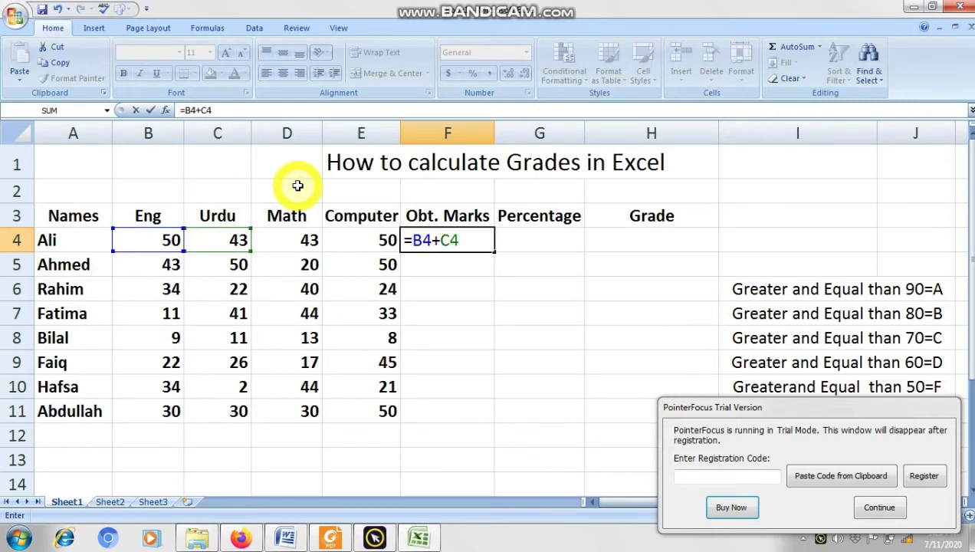
type("+")
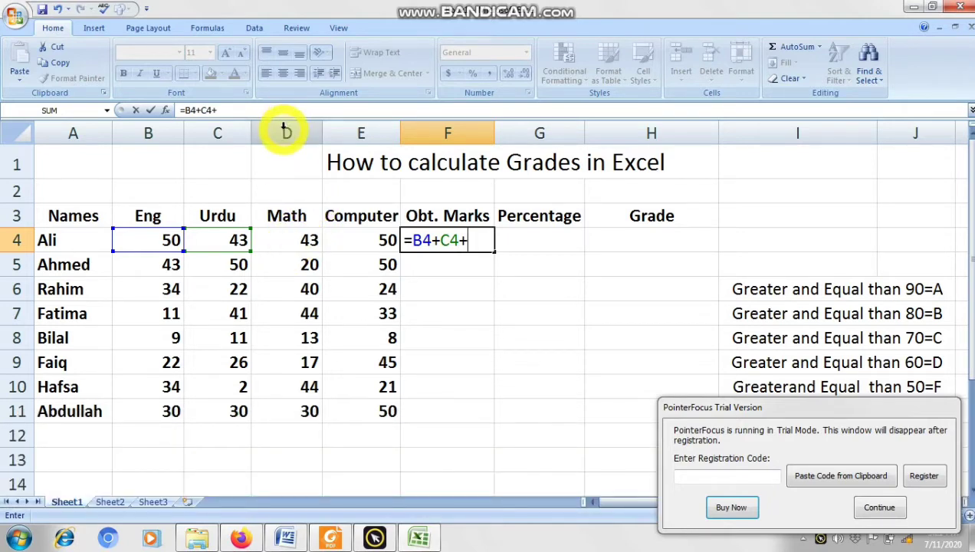
scroll(230, 184, "down", 1)
scroll(86, 229, "up", 1)
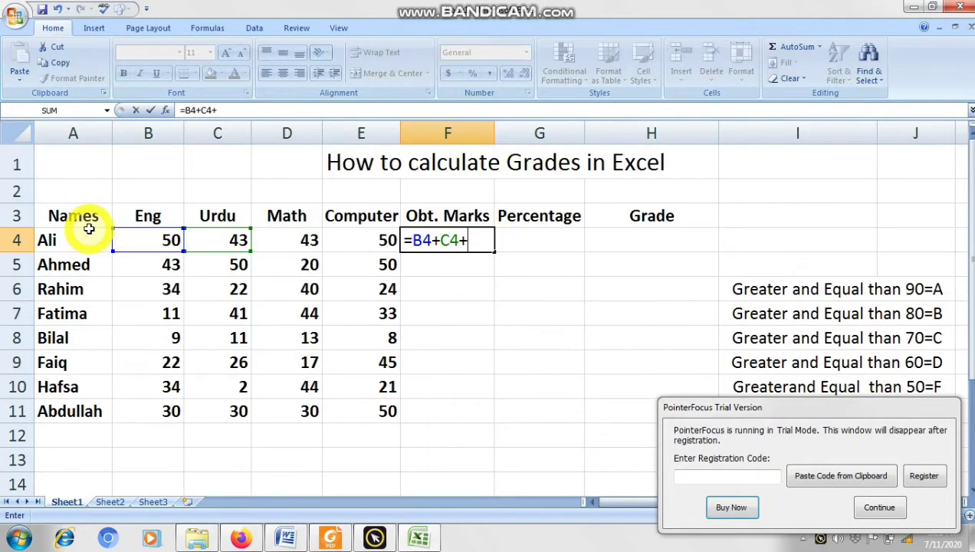
type("D4")
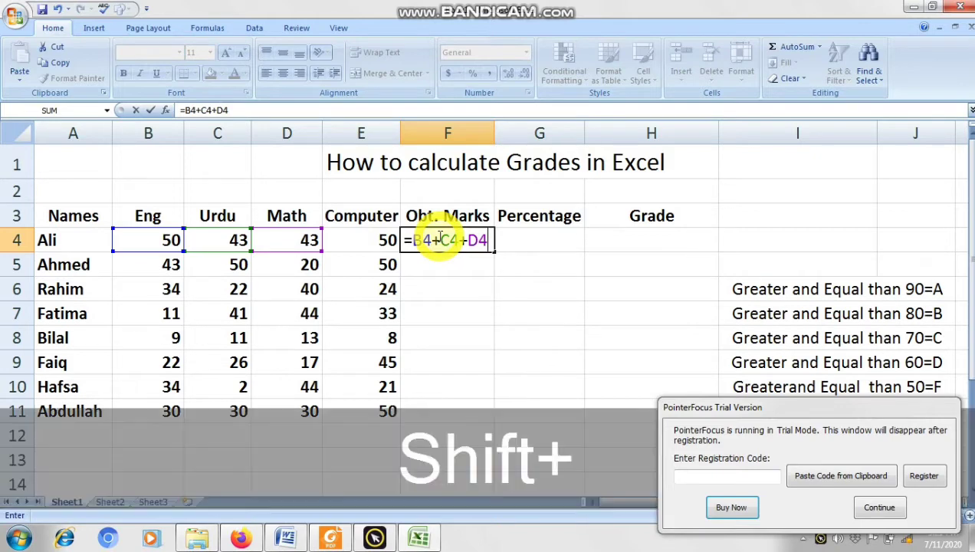
type("+")
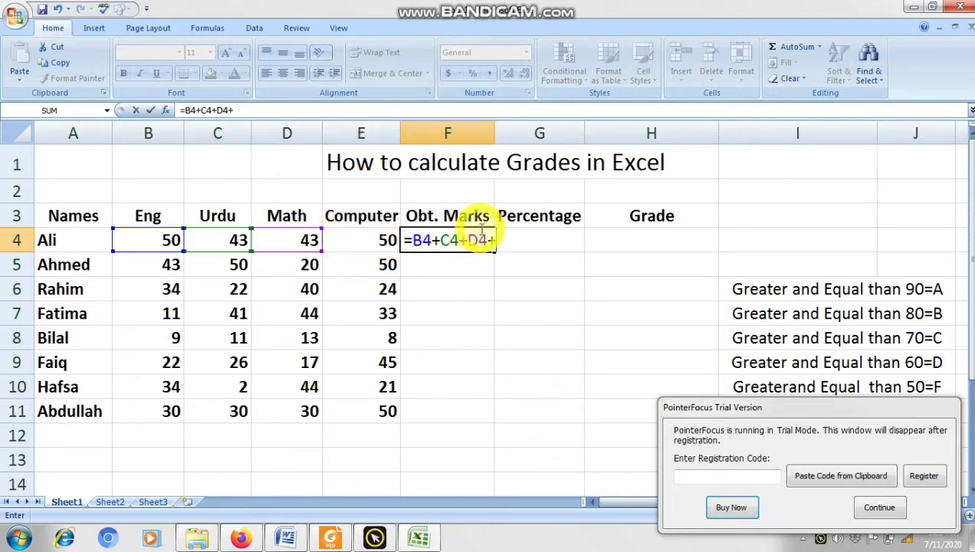
type("E4")
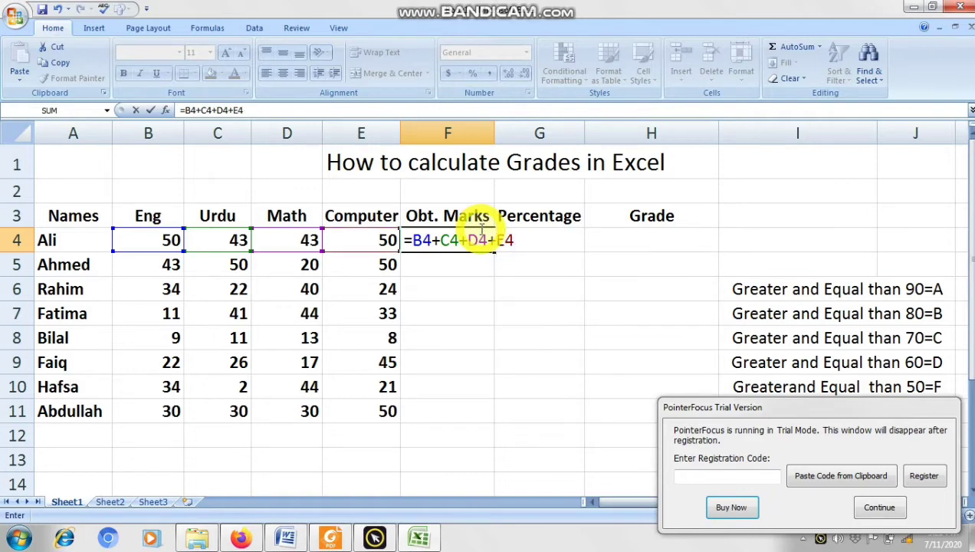
key("Return")
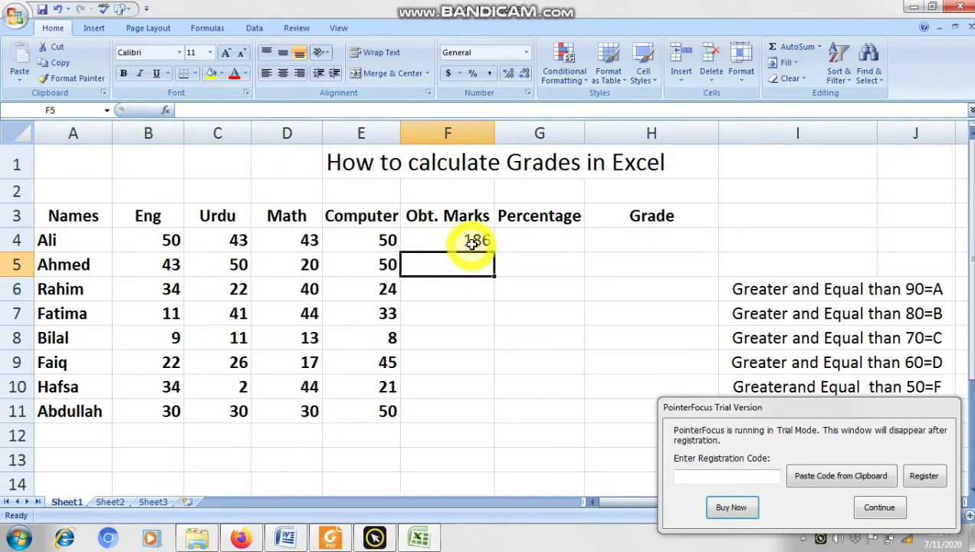
- Fill the obtained marks formula from F4 down to F11 for the remaining students
left_click(476, 240)
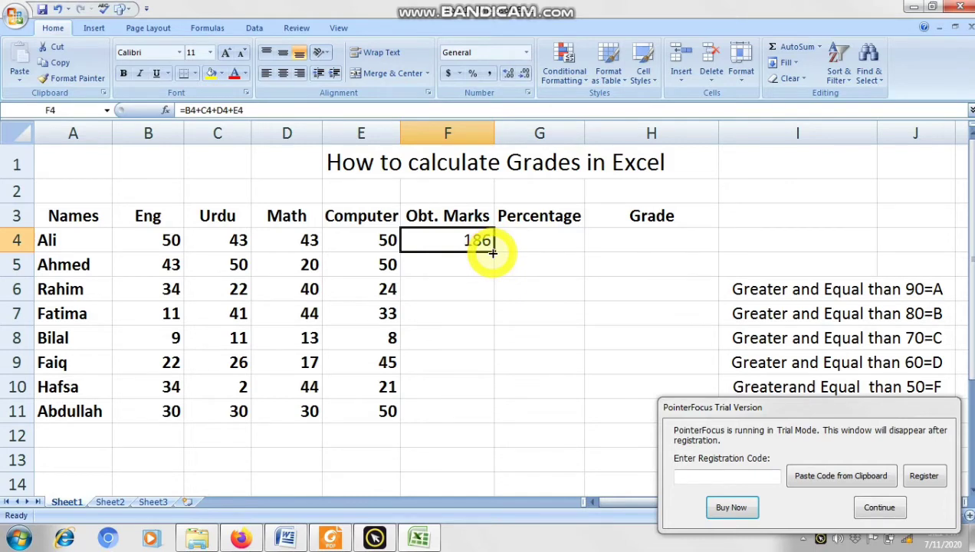
left_click(500, 331)
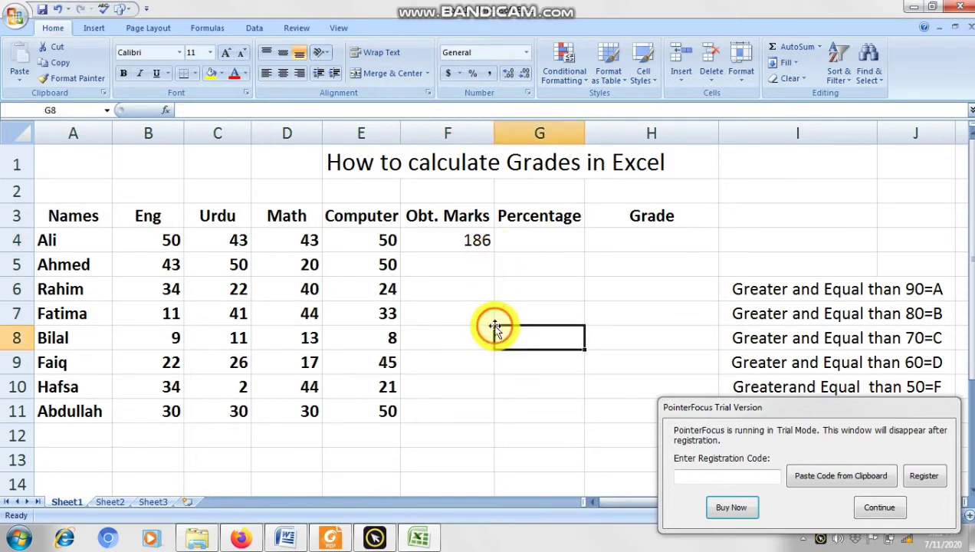
left_click(475, 241)
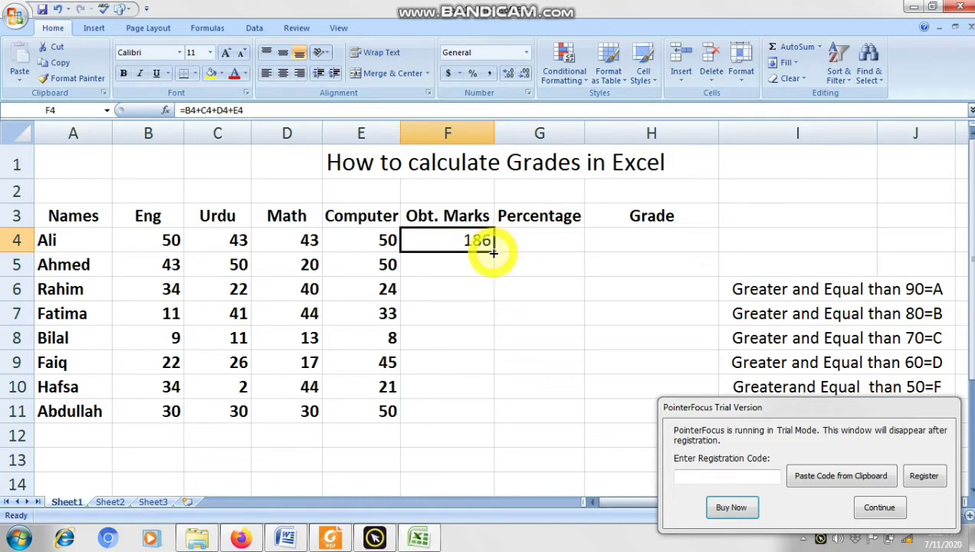
left_click_drag(494, 253, 496, 413)
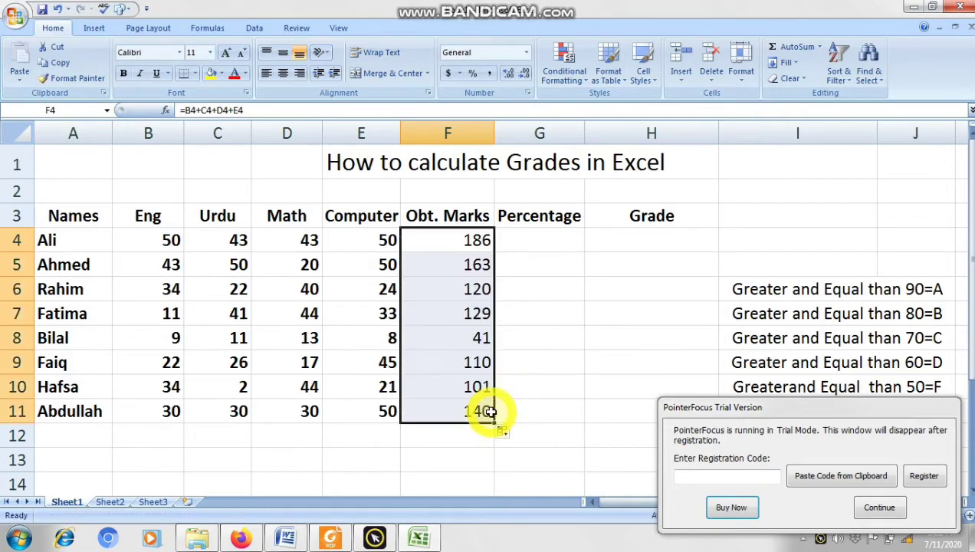
left_click(548, 303)
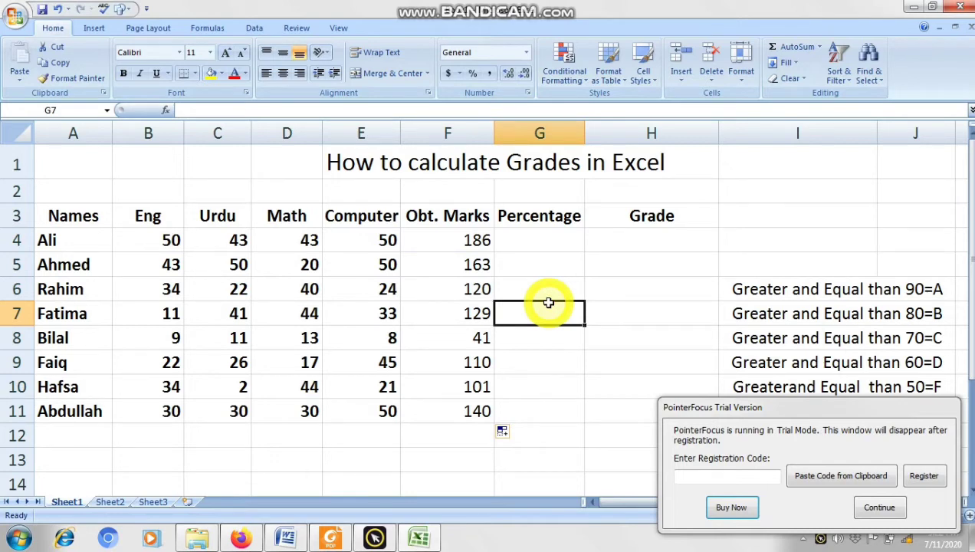
- Begin a formula with an equals sign in the first student's Percentage cell, G4
left_click(540, 241)
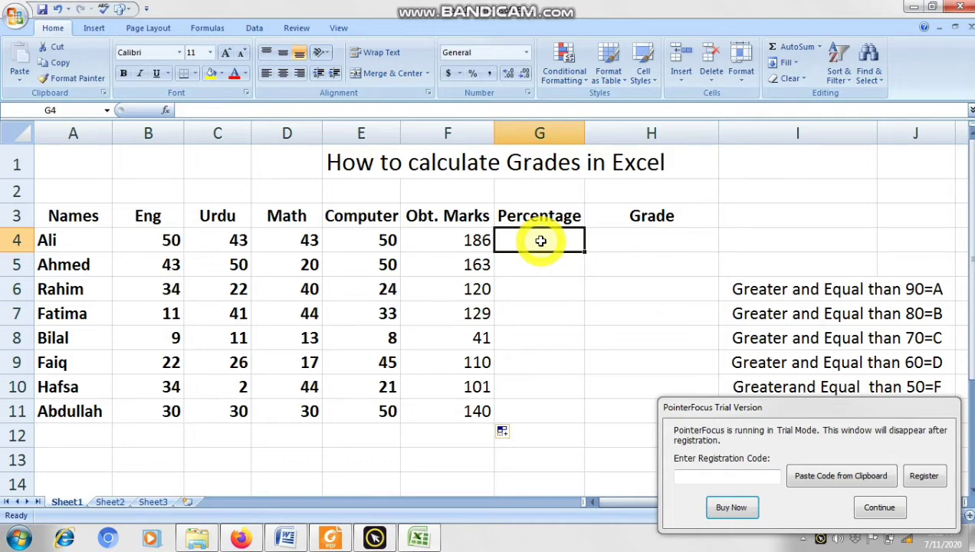
double_click(561, 241)
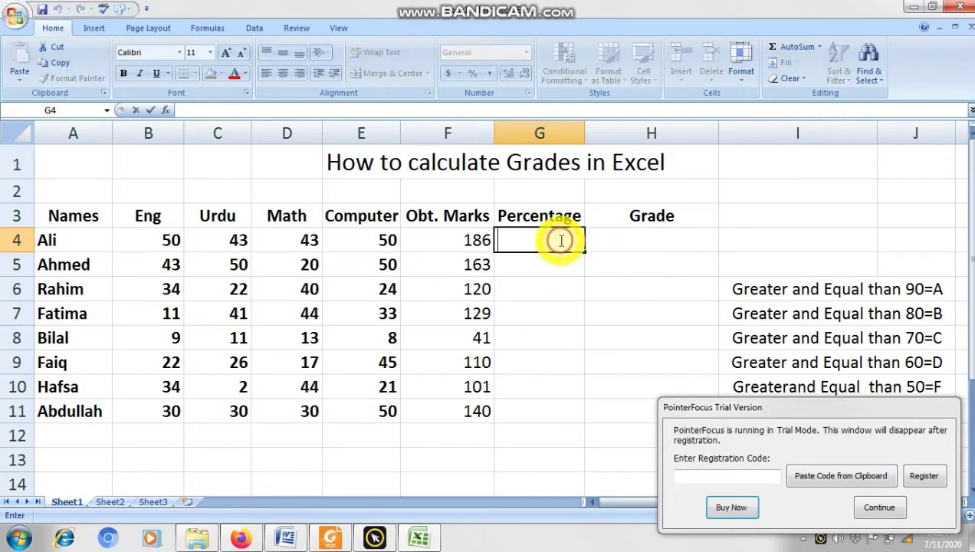
type("=")
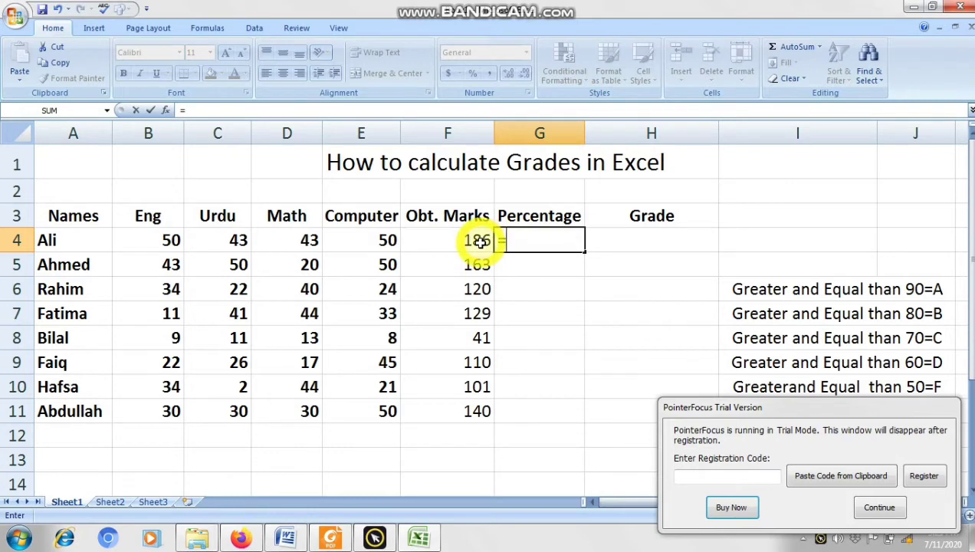
type("186")
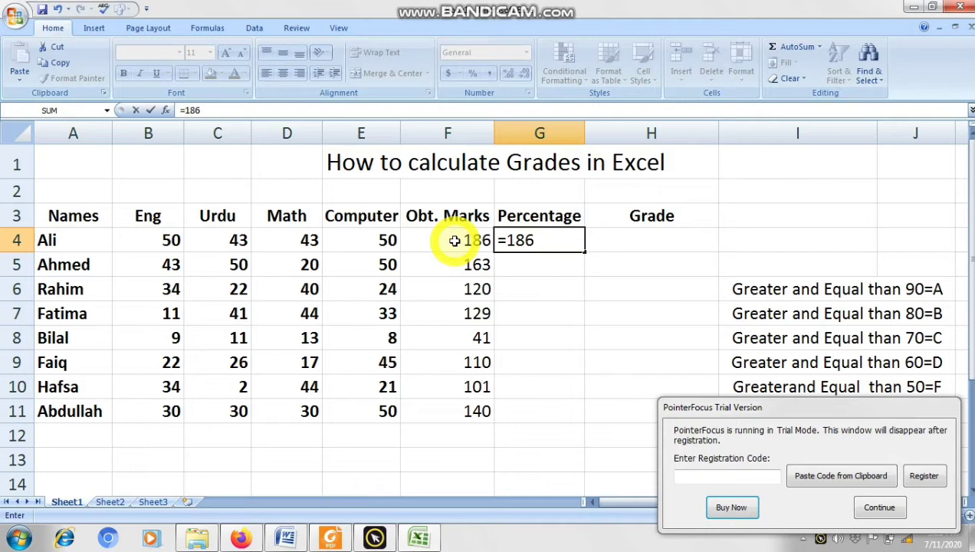
key("BackSpace")
key("BackSpace")
key("BackSpace")
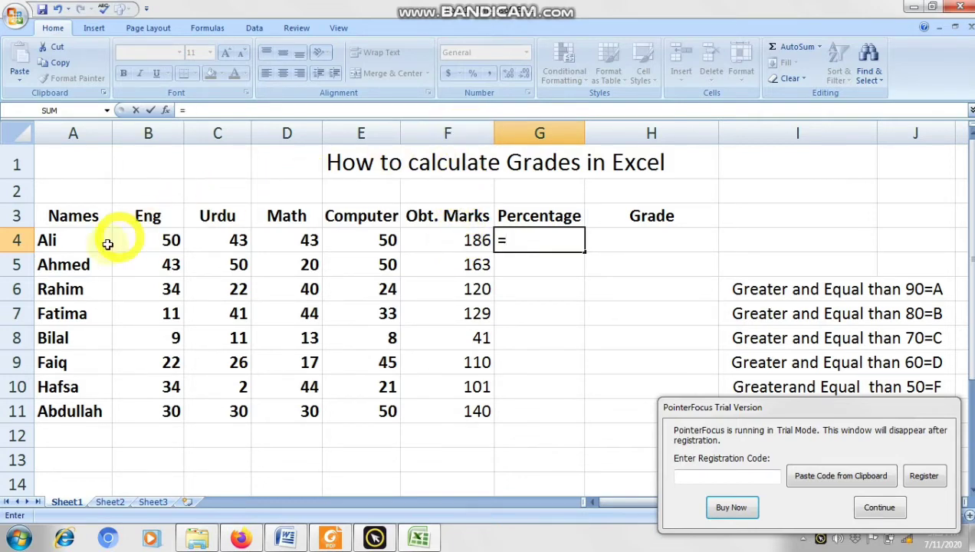
- Complete the G4 formula as =F4/200*100 to calculate the percentage from the obtained marks
type("F")
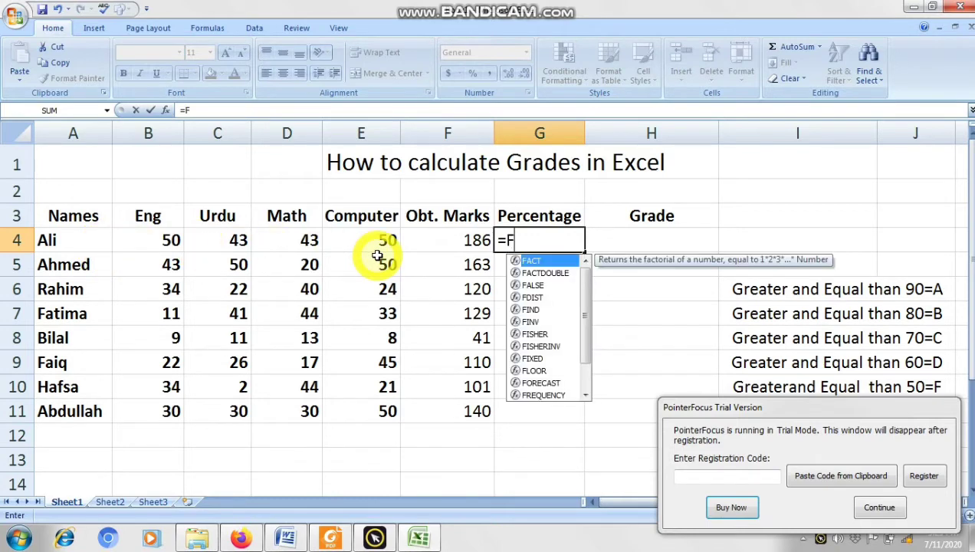
type("4")
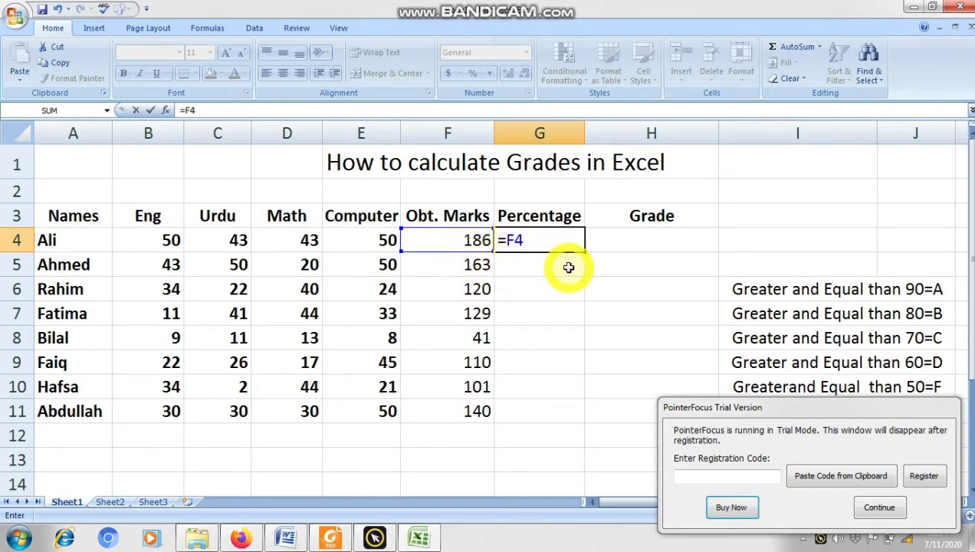
type("/")
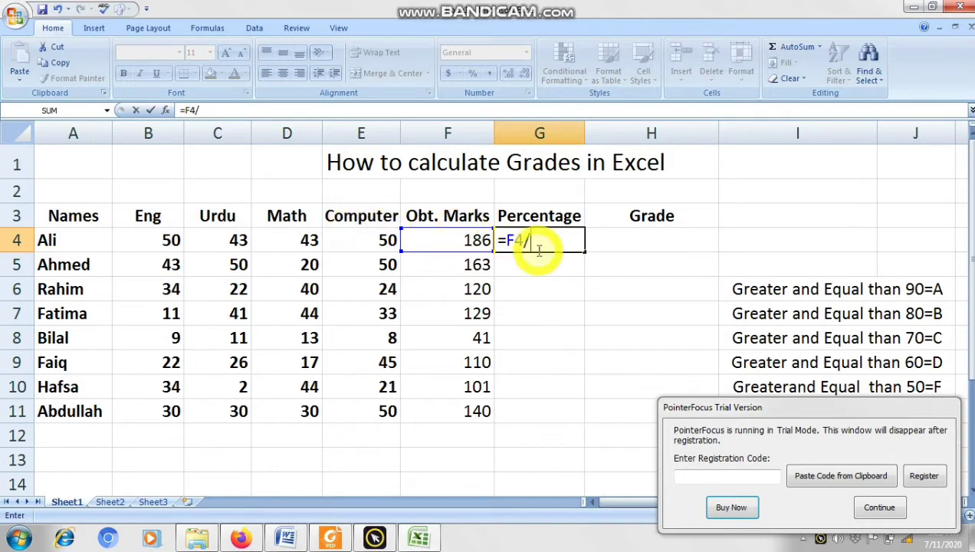
type("200*")
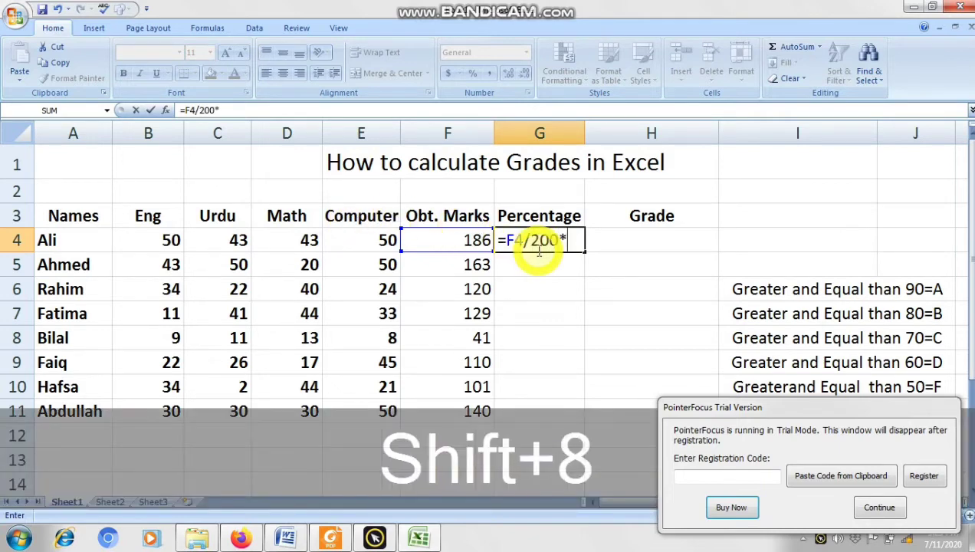
type("100")
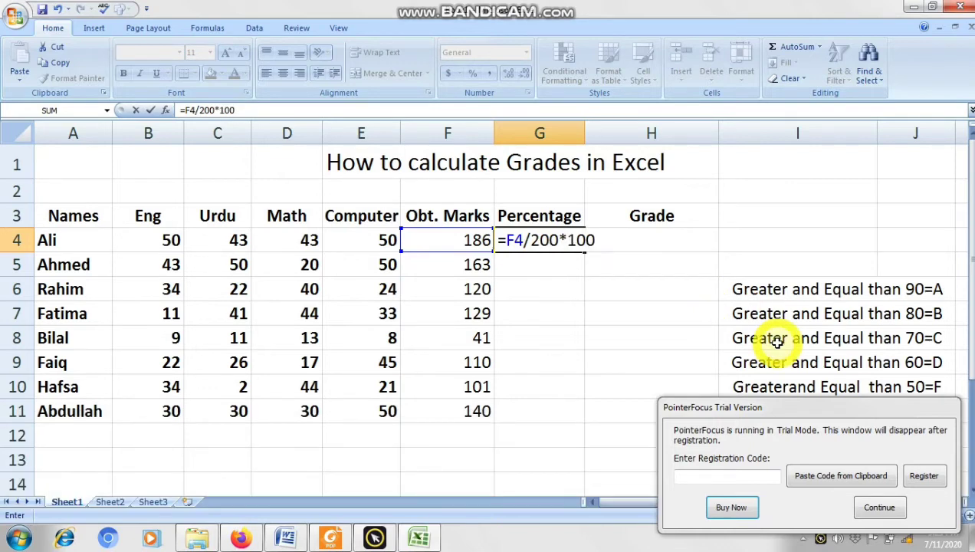
key("Return")
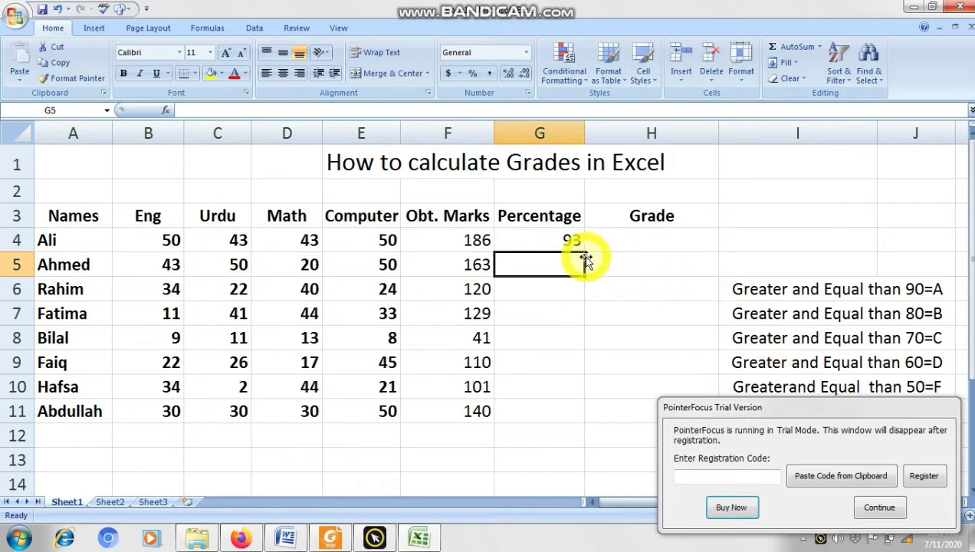
- Fill the percentage formula from G4 down to G11 for the remaining students
left_click(571, 241)
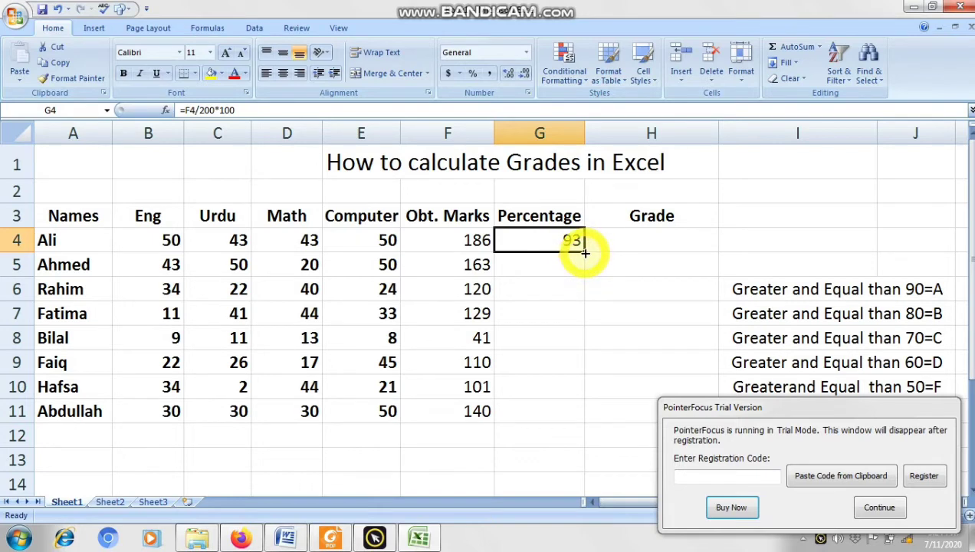
left_click_drag(582, 251, 571, 413)
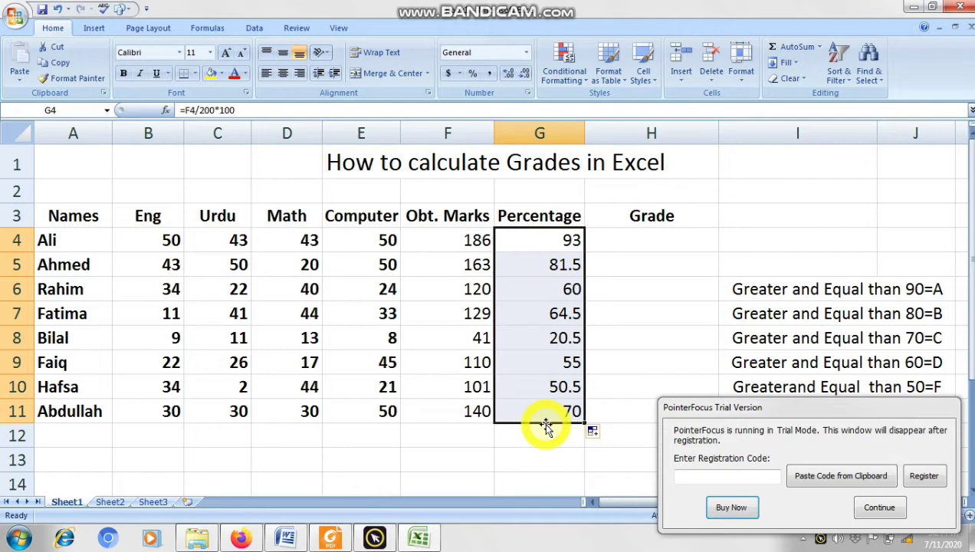
- Move the PointerFocus trial window out of the way and review the grade criteria listed beside the table
left_click(649, 240)
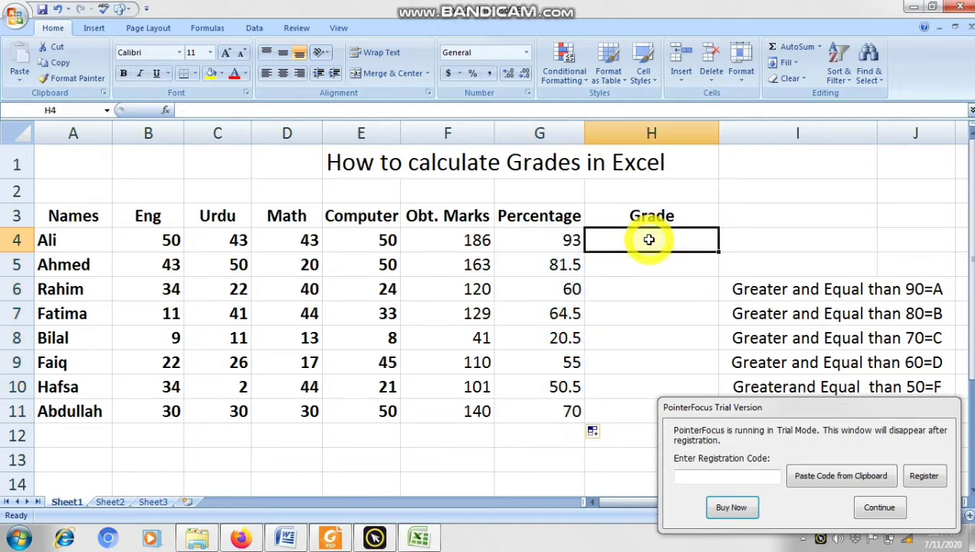
left_click_drag(810, 406, 602, 546)
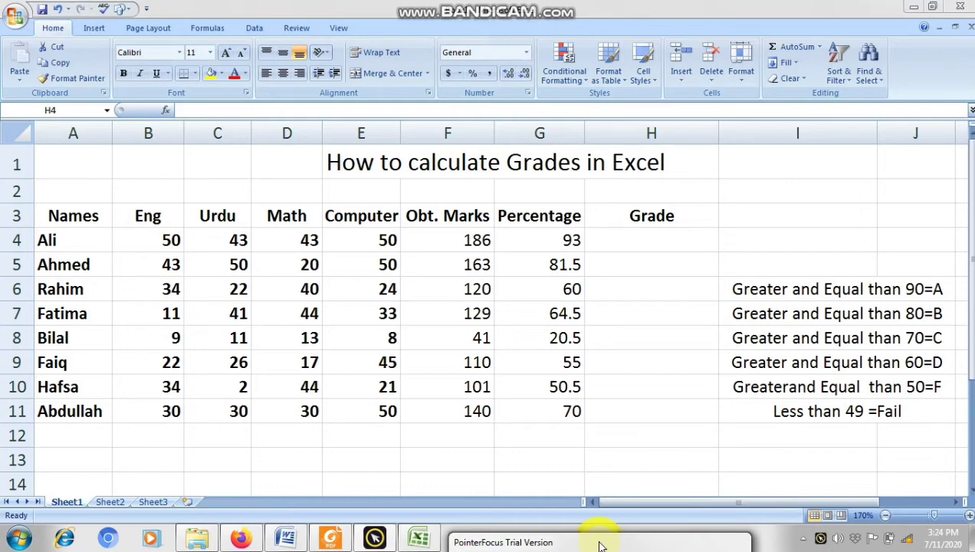
mouse_move(602, 546)
left_mouse_down()
mouse_move(789, 438)
mouse_move(618, 550)
left_mouse_up()
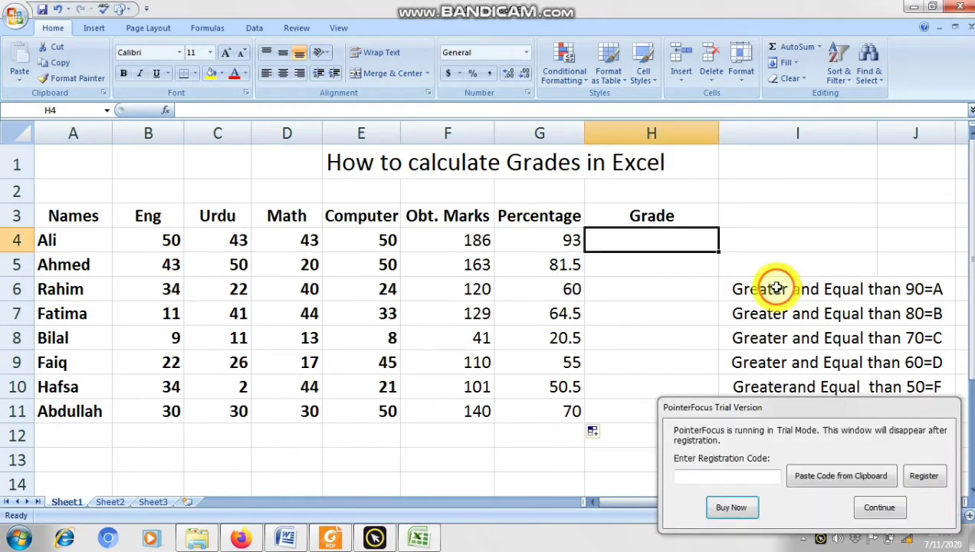
left_click(777, 288)
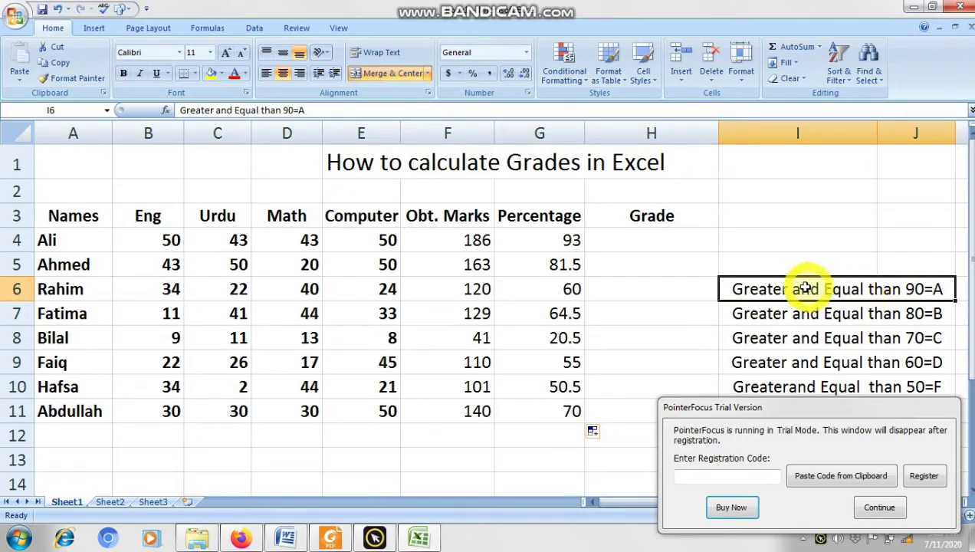
left_click(741, 322)
left_click(649, 234)
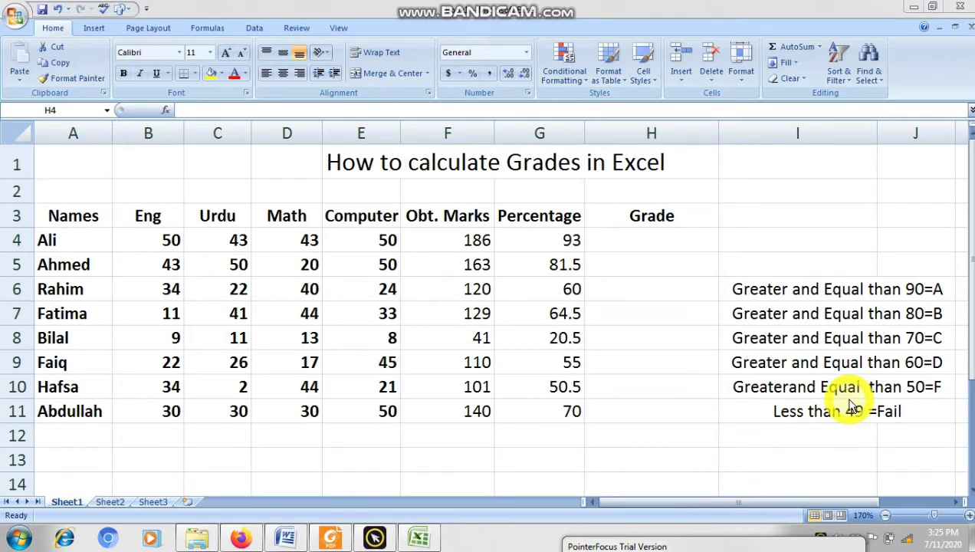
- Start the first student's grade formula in H4 with the condition =IF(G4>=90
double_click(644, 244)
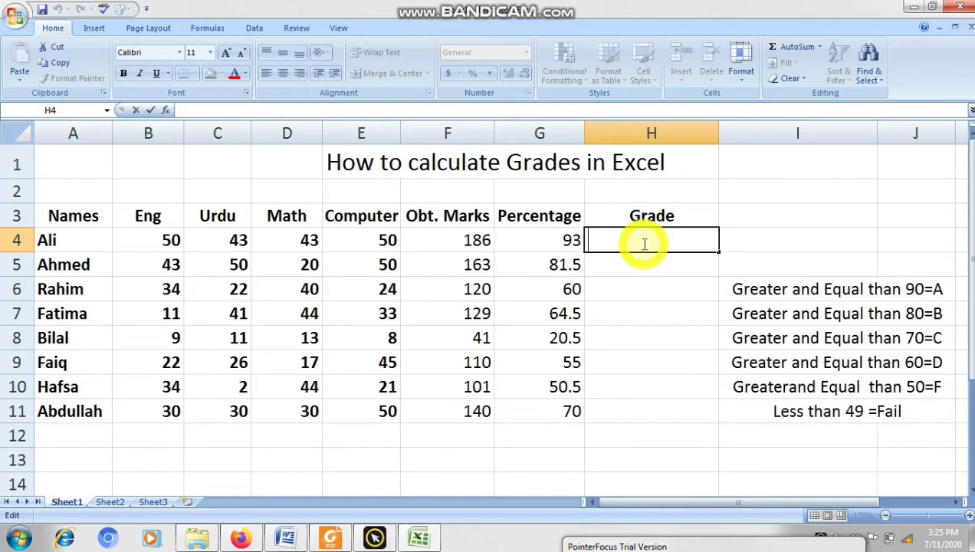
type("=")
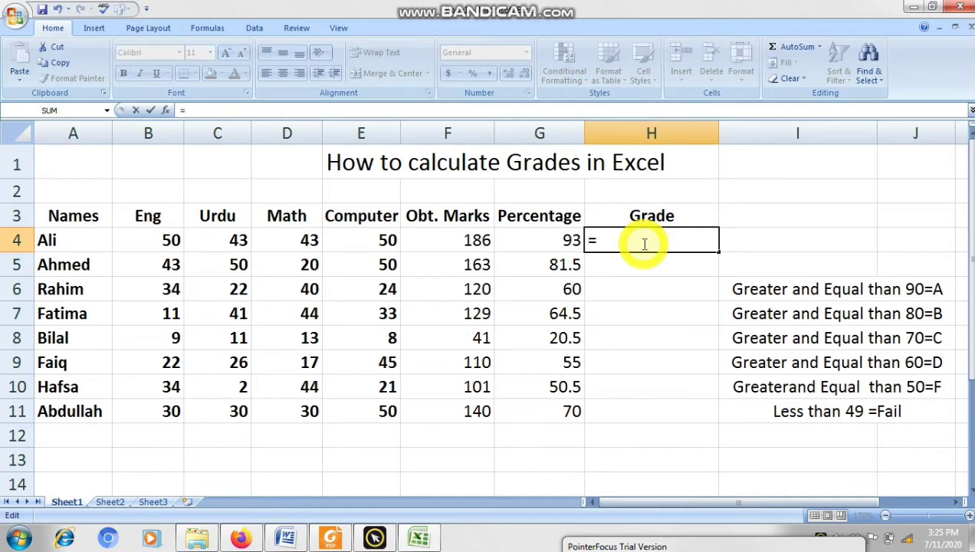
type("IF")
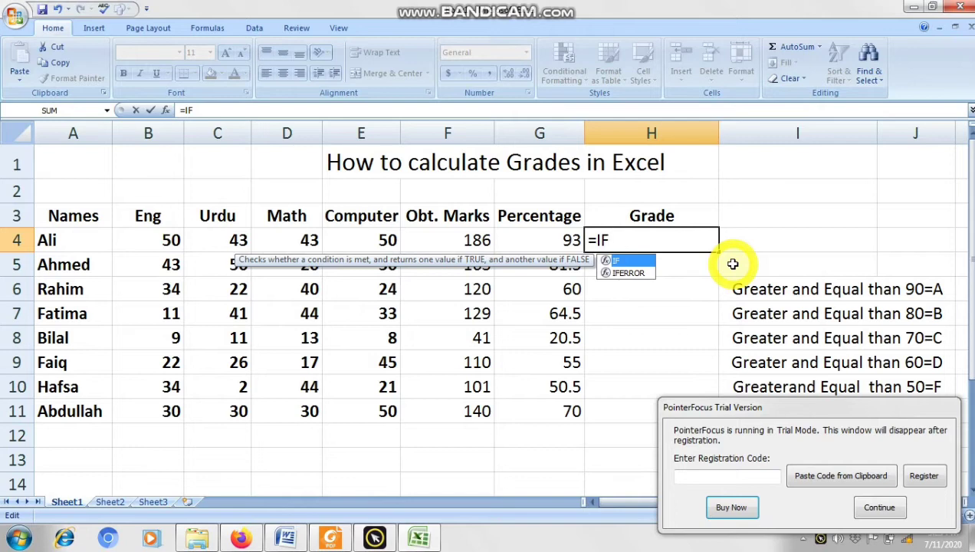
type("(")
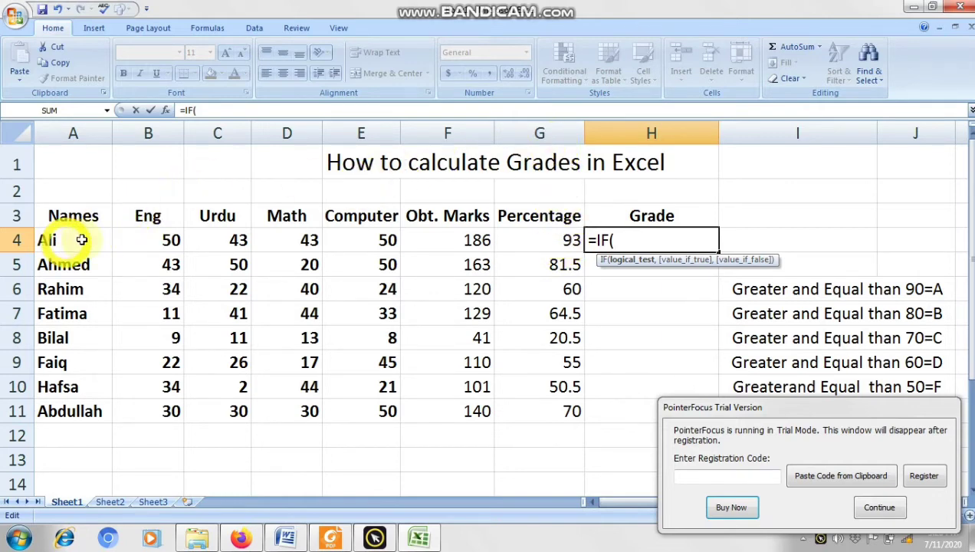
type("G4")
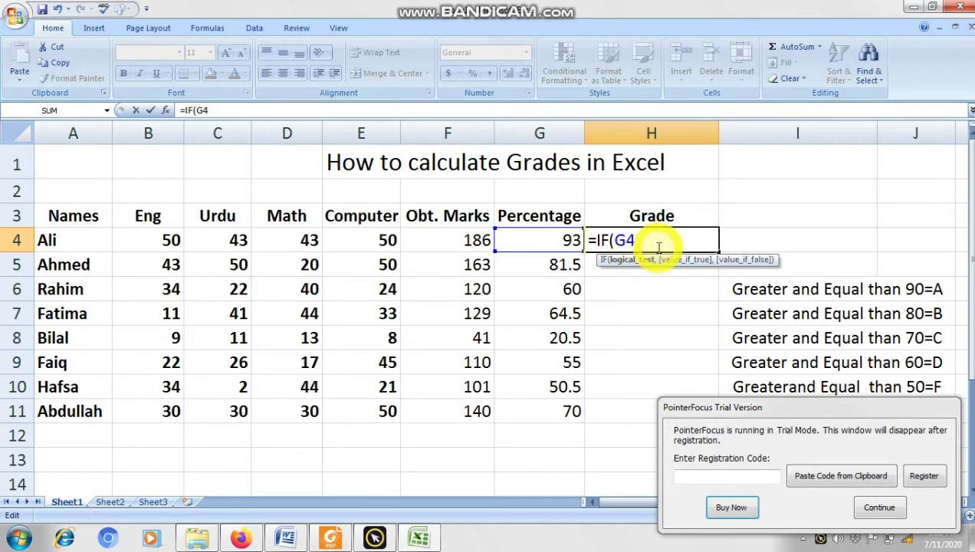
key("shift")
type(">")
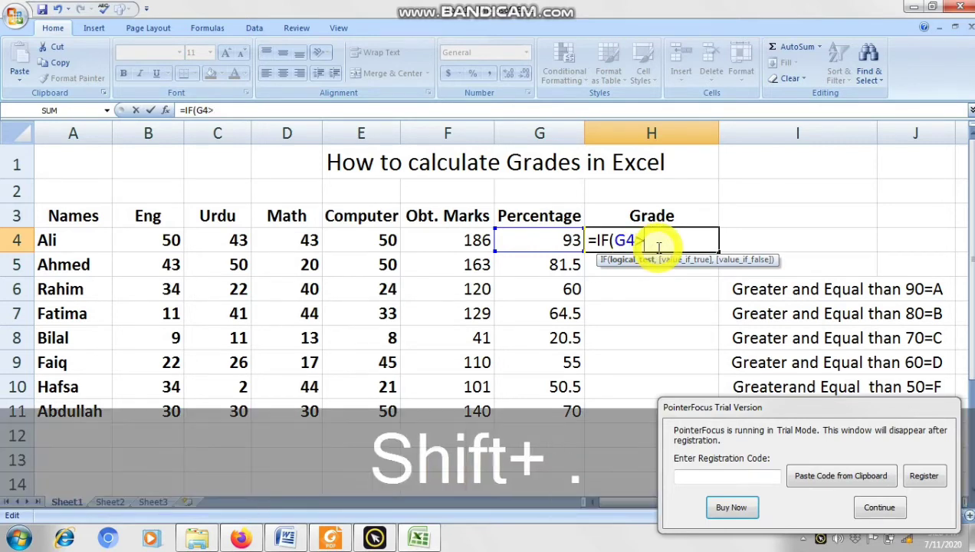
type("=")
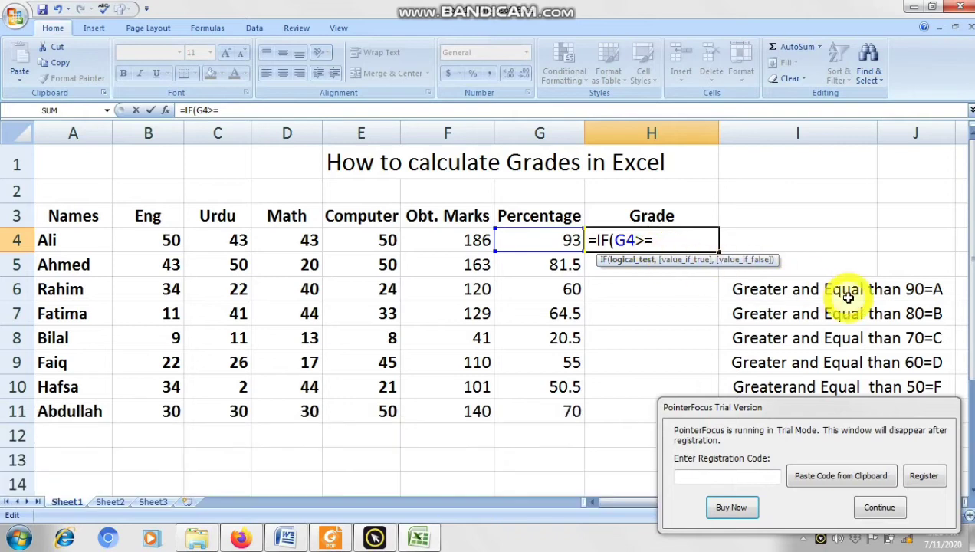
type("90")
- Add "A" as the result for the 90 condition in the H4 formula, dismissing the Windows color scheme prompt
type(",\"\"")
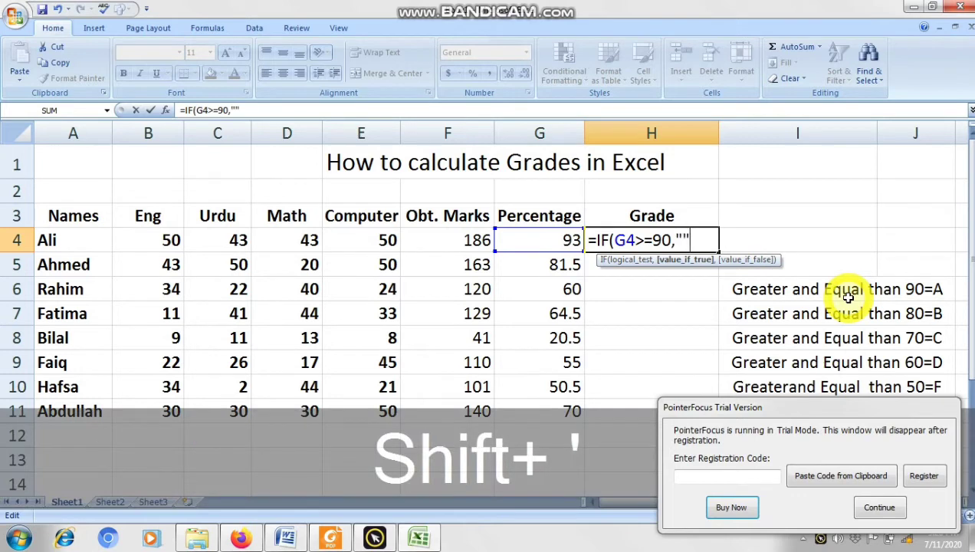
key("Left")
key("Caps_Lock")
type("a")
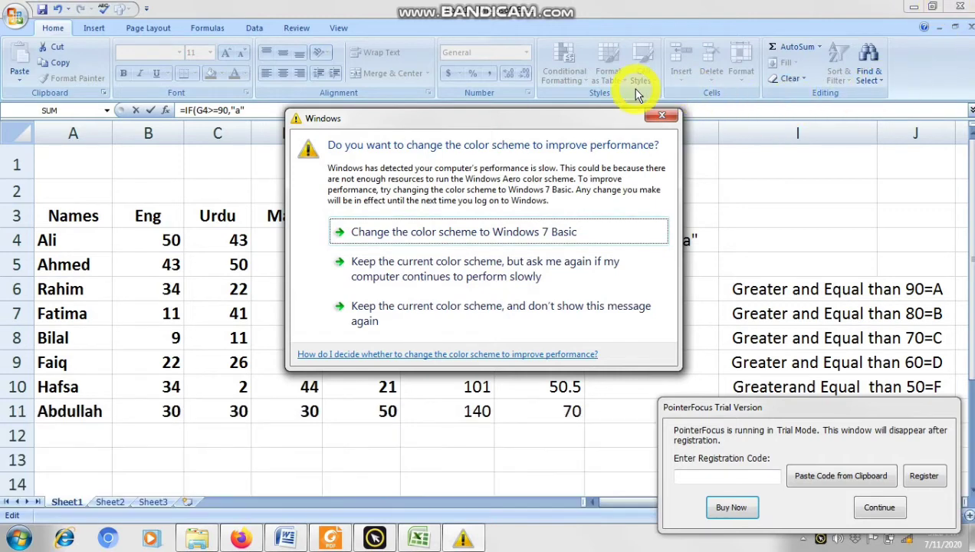
left_click(659, 115)
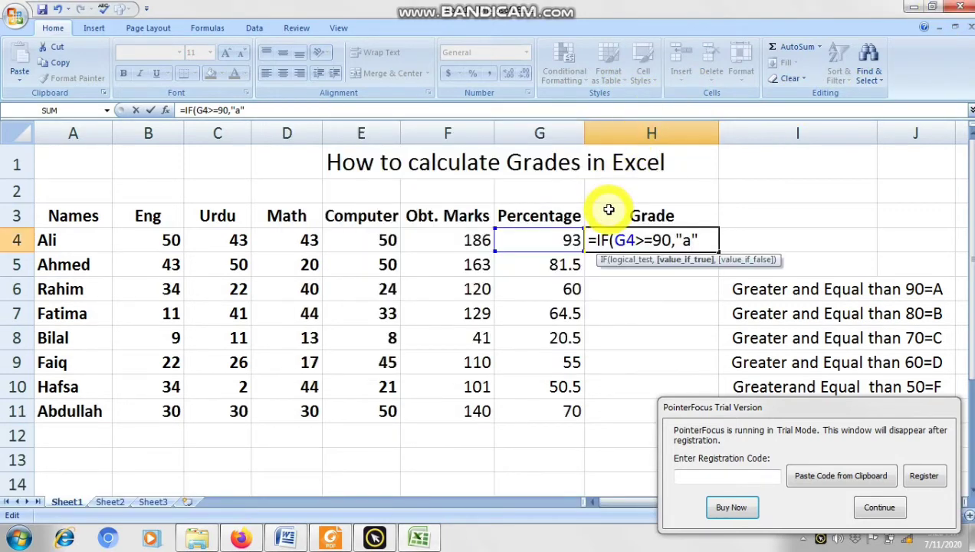
key("BackSpace")
key("BackSpace")
type("A\",")
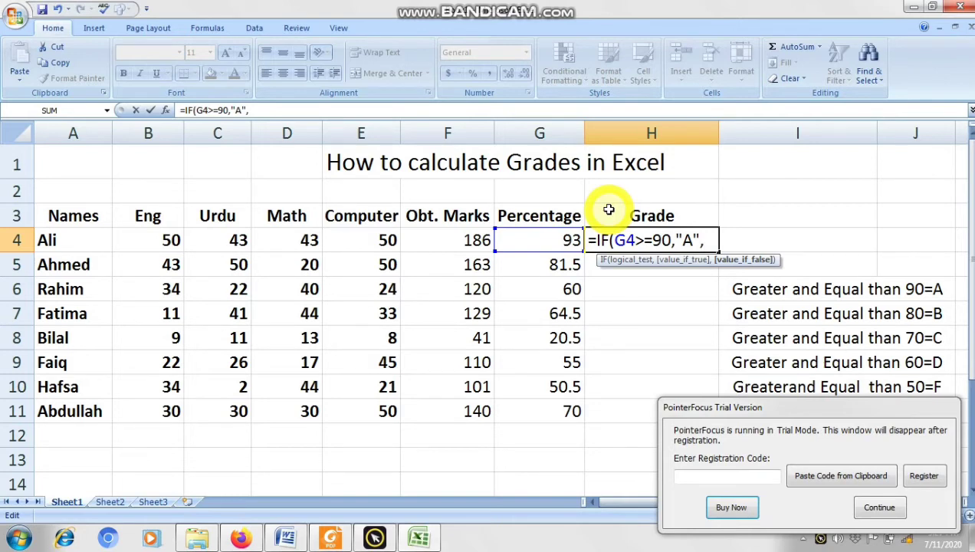
- Nest a second condition, IF(G4>=80,"B", in the H4 grade formula
type("IF")
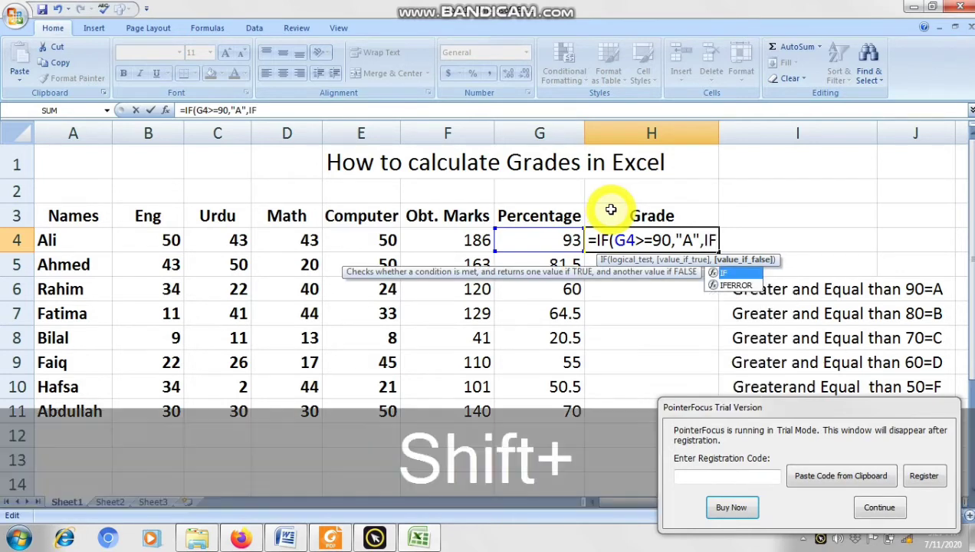
type("(")
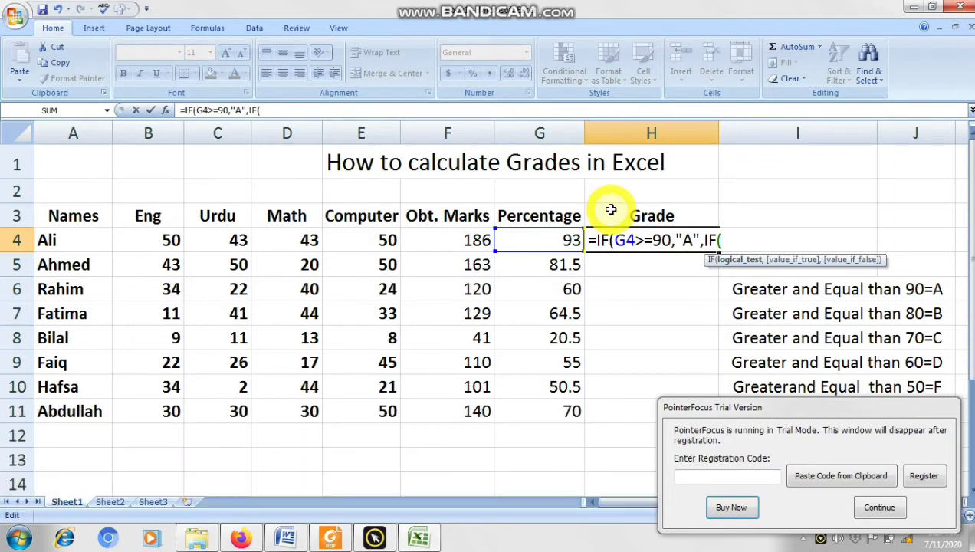
type("G")
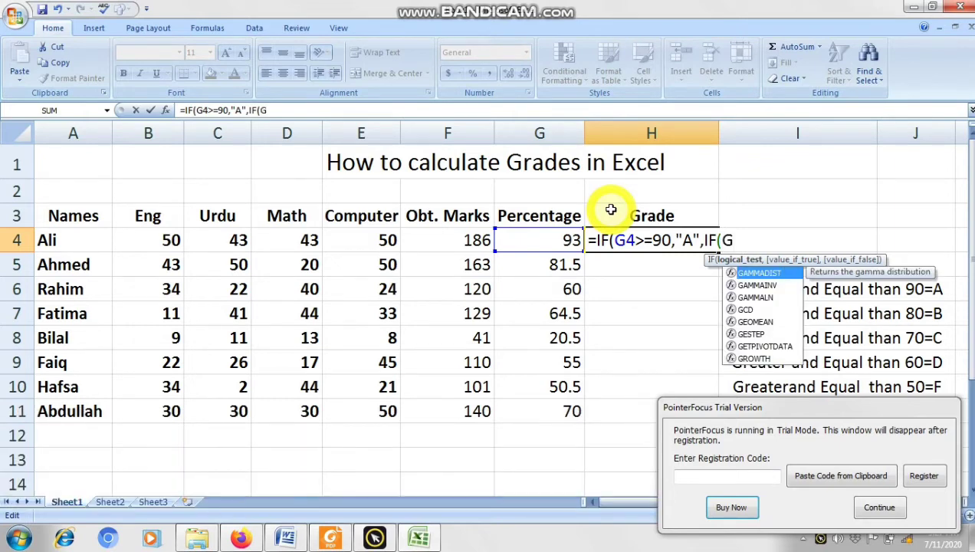
type("4")
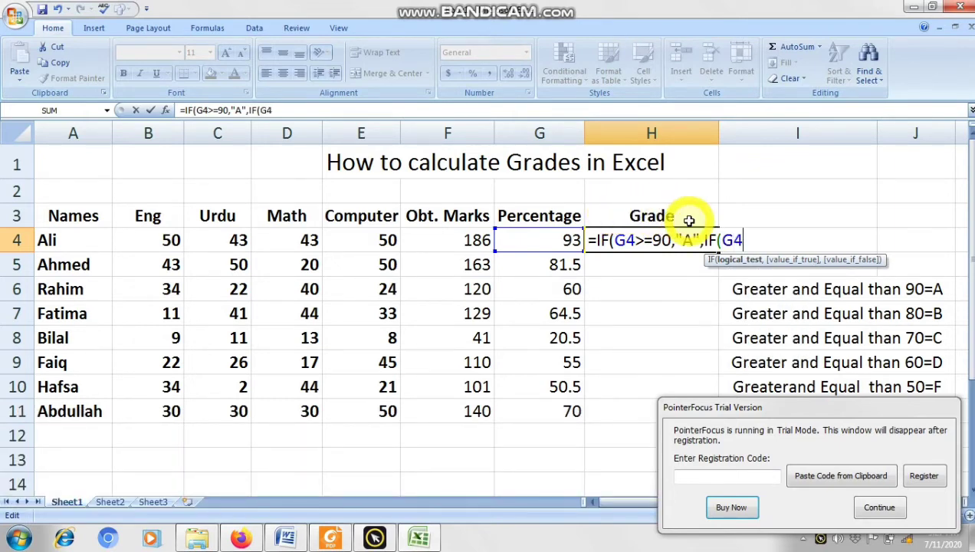
type(">=")
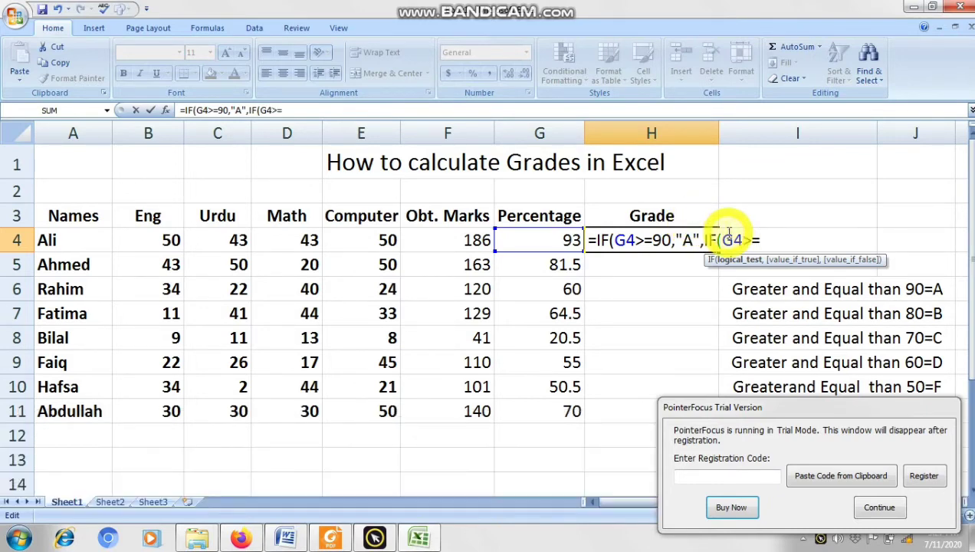
type("80,\"\"")
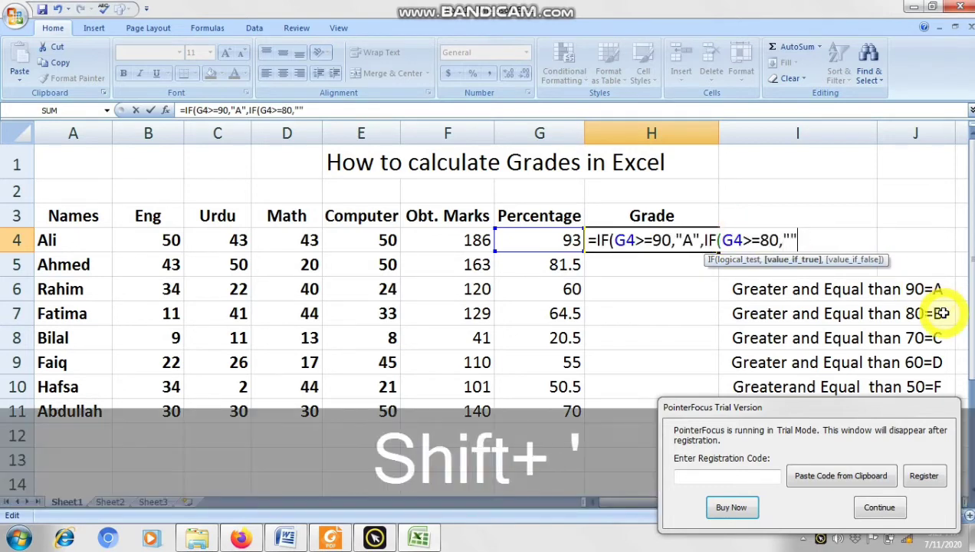
key("Caps_Lock")
type("b")
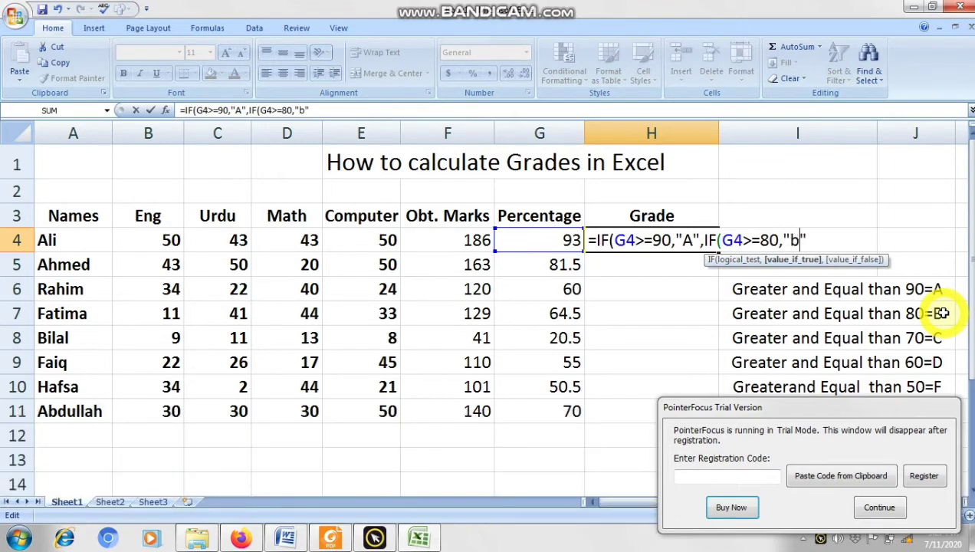
key("BackSpace")
type("B")
key("Right")
type(",")
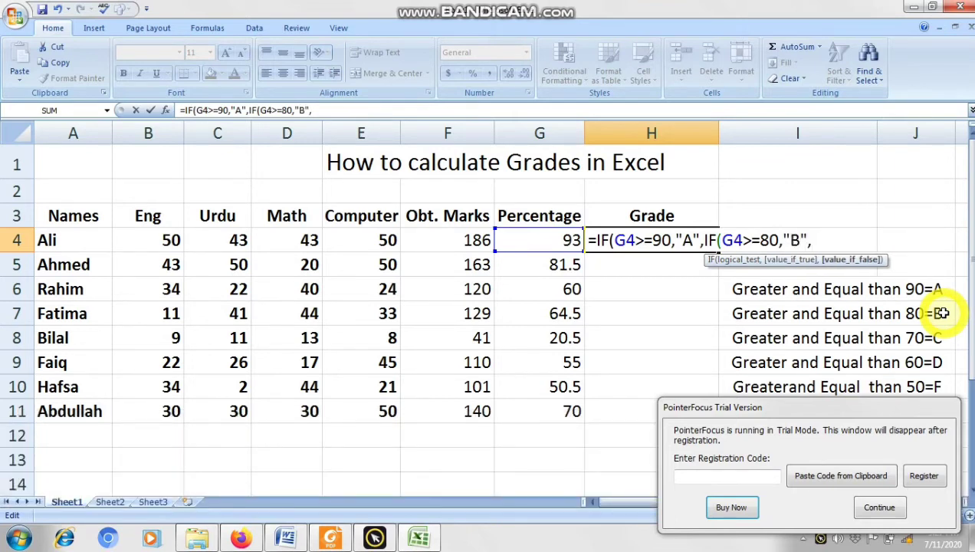
- Nest a third condition, IF(G4>=70,"C", in the H4 grade formula
type("IF(")
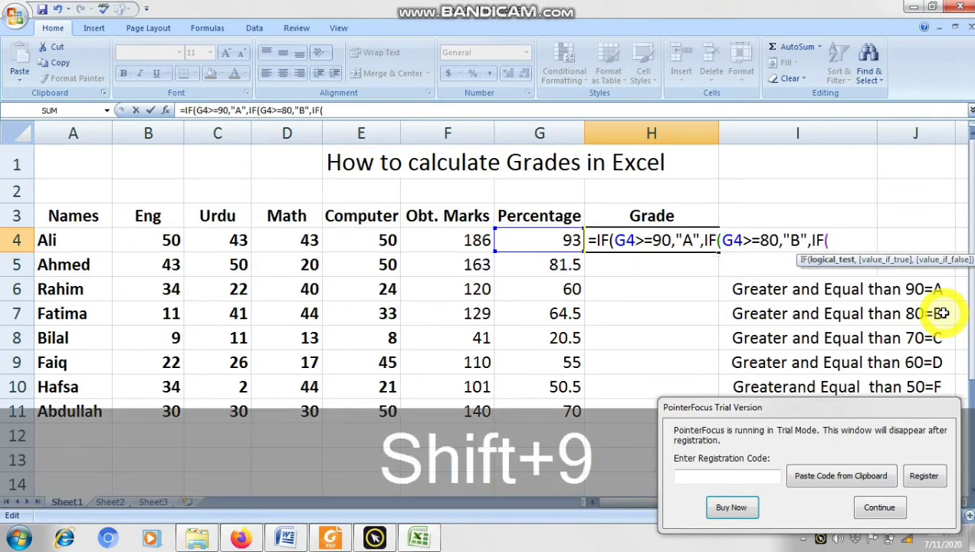
type("G")
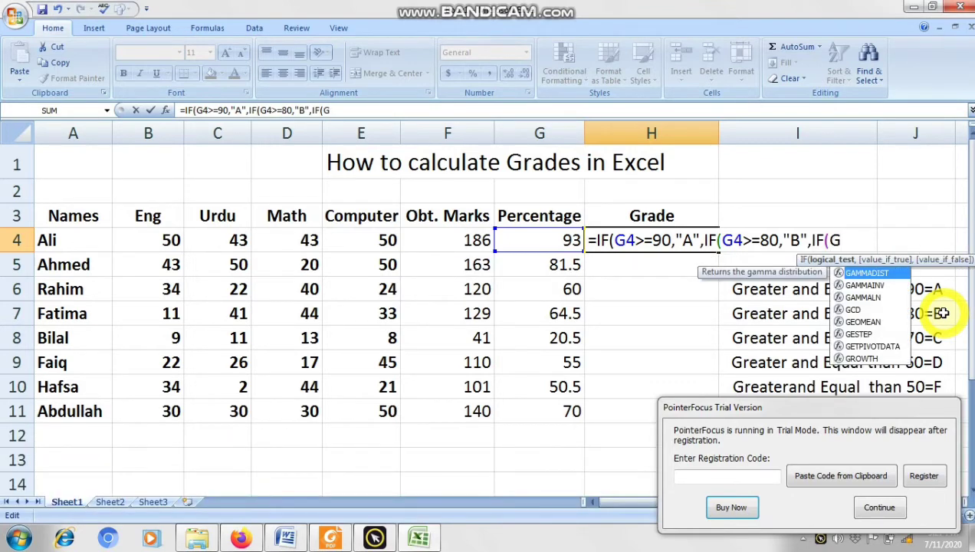
type("4")
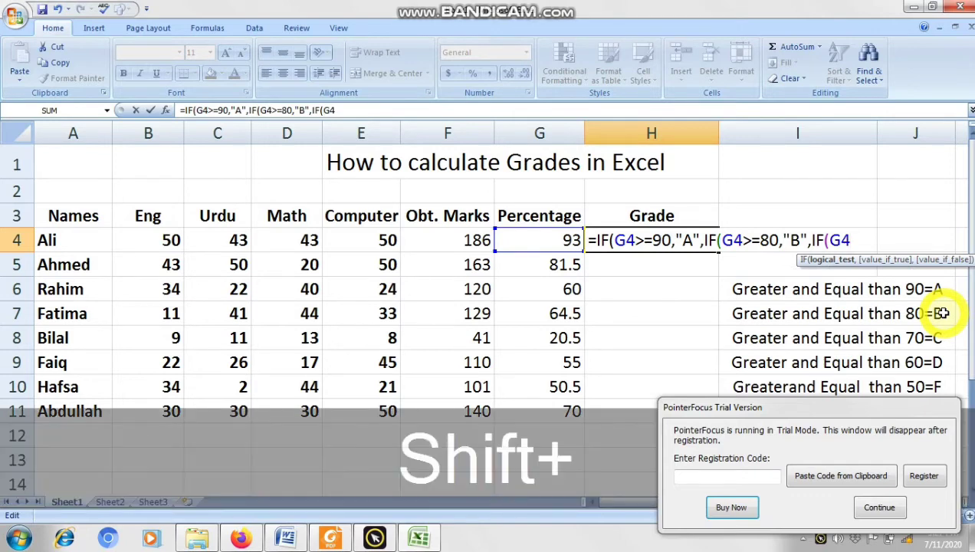
type(">=")
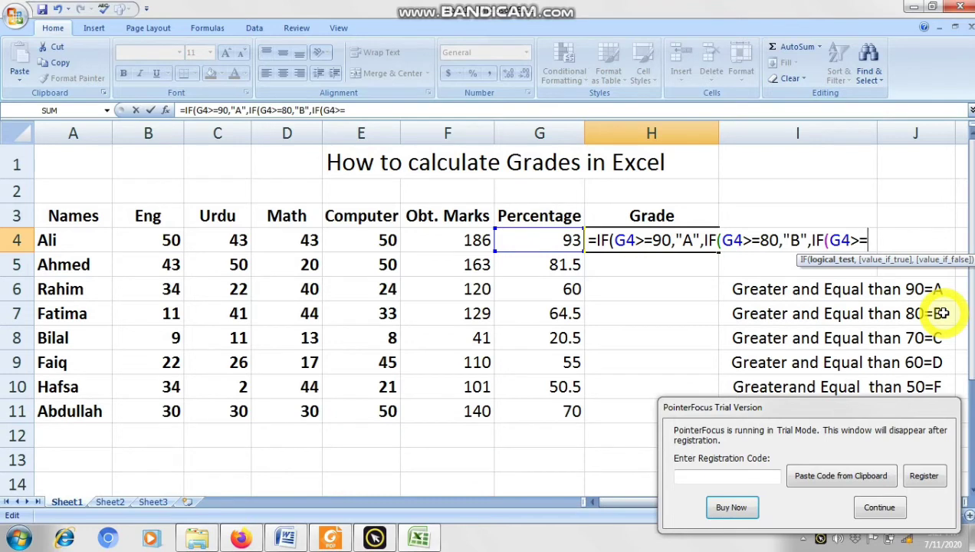
type("70,")
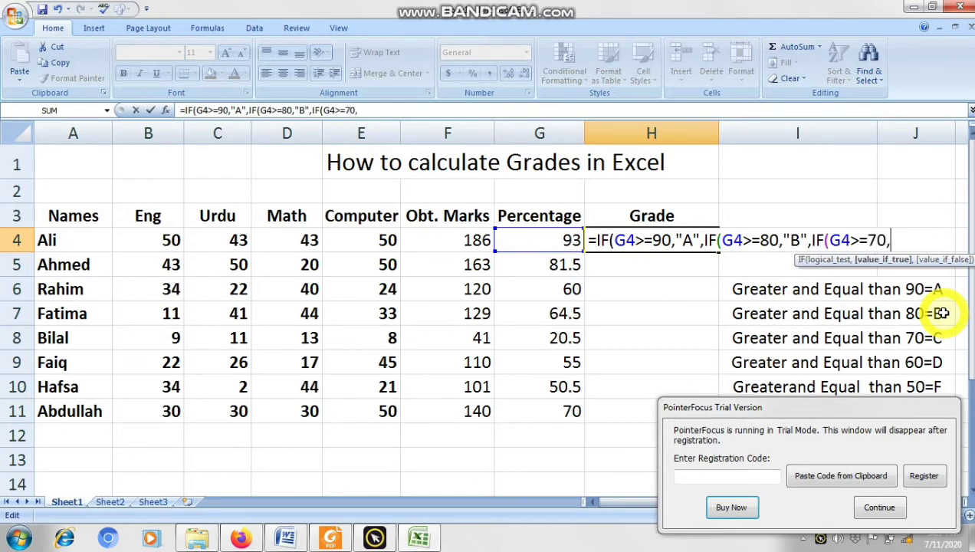
type("\"\"")
key("Left")
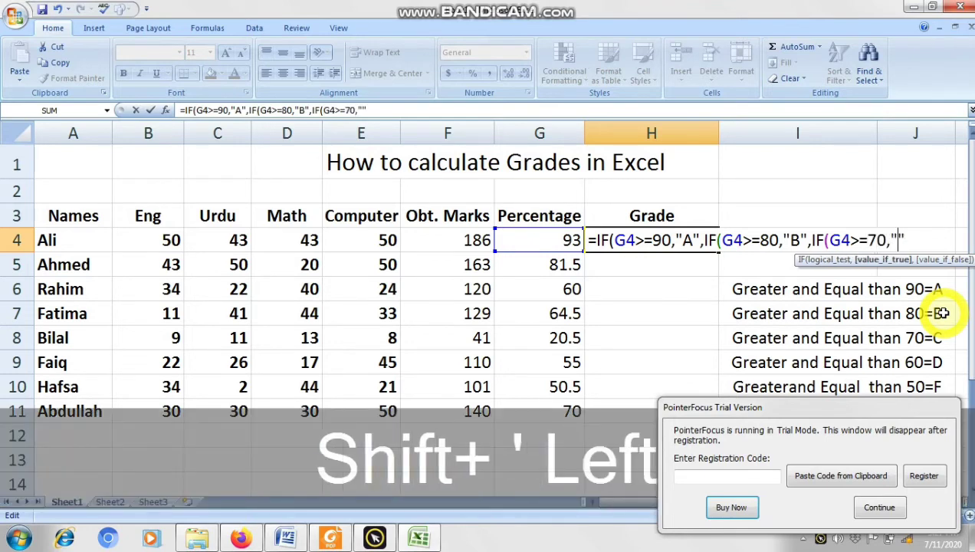
key("Caps_Lock")
type("d")
key("BackSpace")
type("C\"")
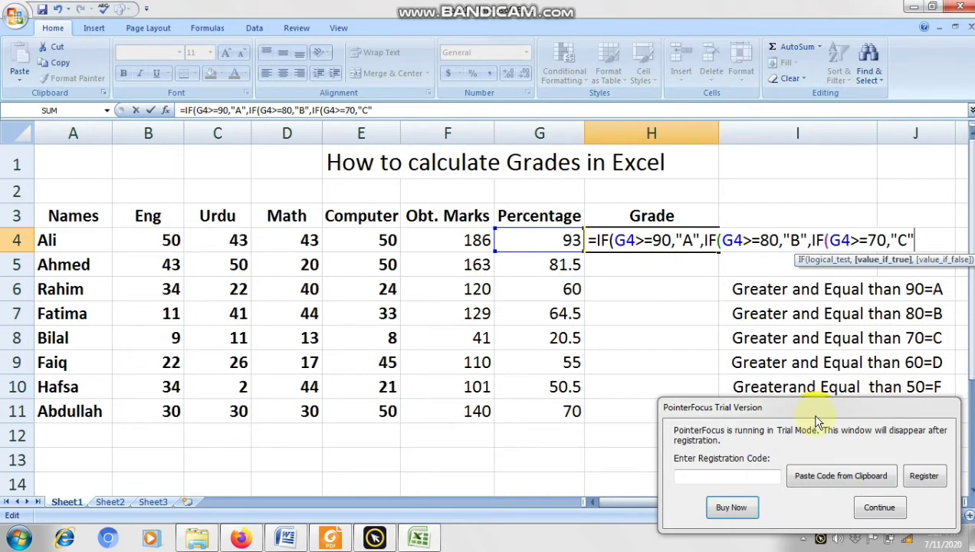
type(",")
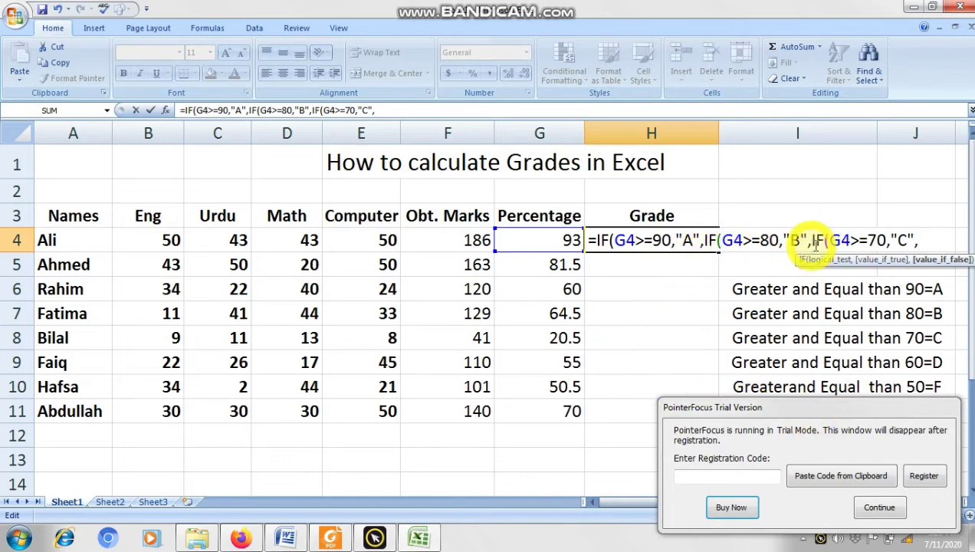
- Move the PointerFocus trial window clear of the grade criteria while keeping the H4 formula open
left_click(817, 413)
left_click_drag(817, 414, 695, 550)
left_click(737, 504)
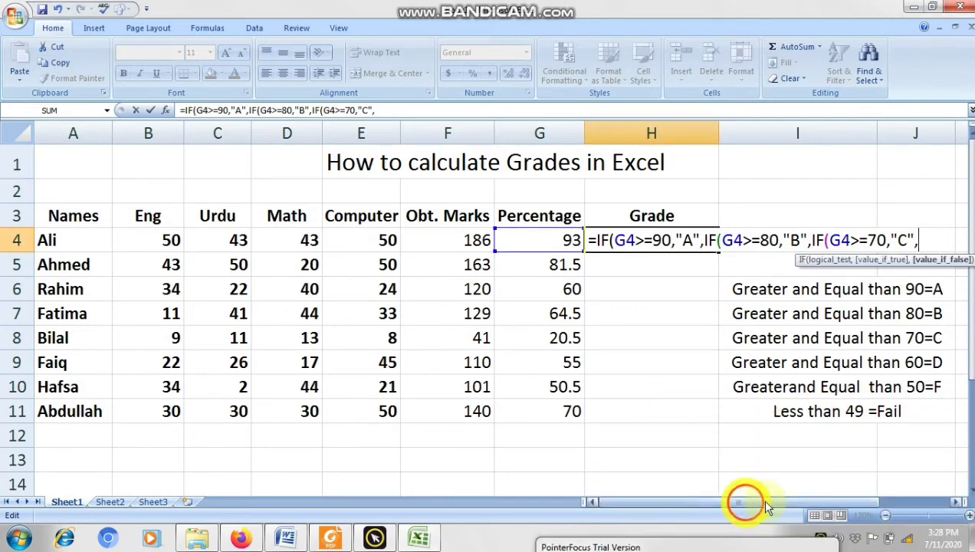
- Nest a fourth condition, IF(G4>=60,"D", in the H4 grade formula
left_click_drag(800, 502, 849, 504)
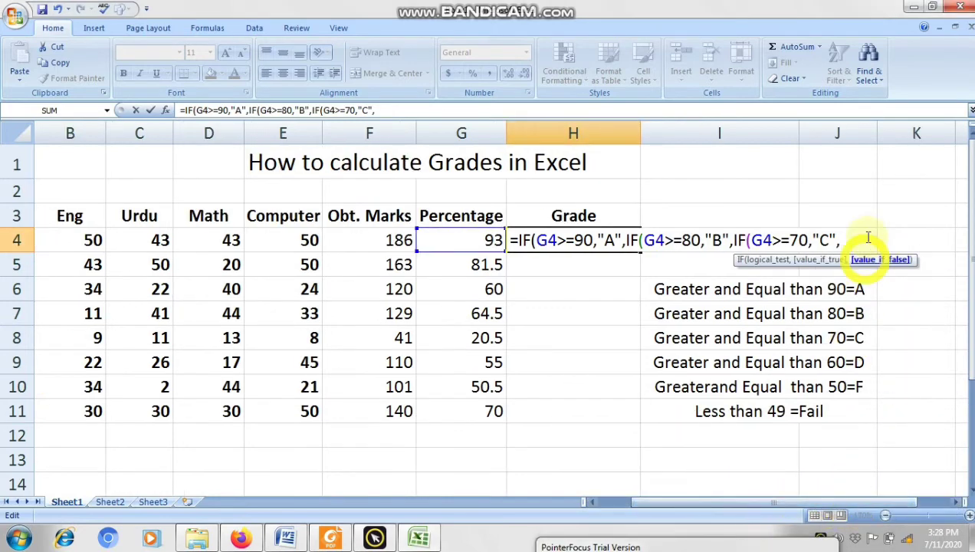
type("IF(")
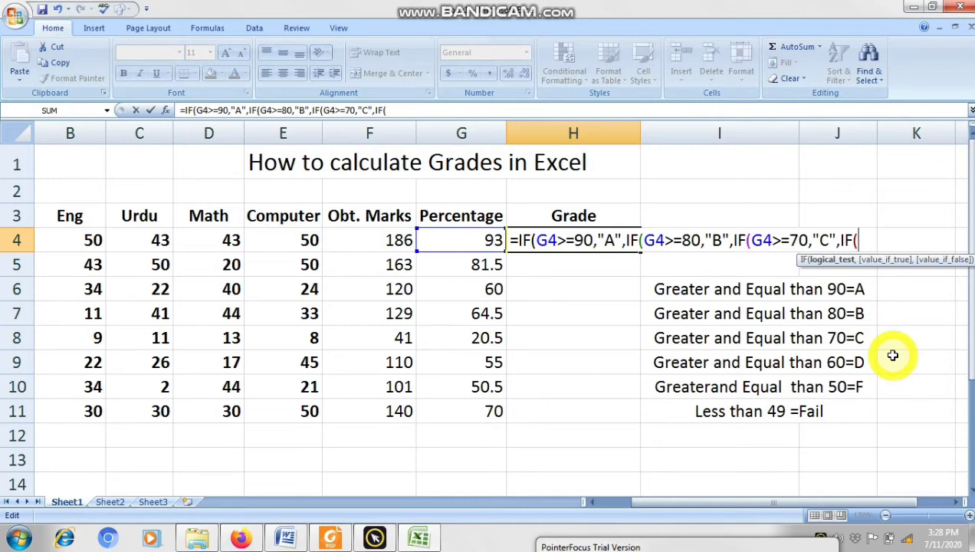
type("G4")
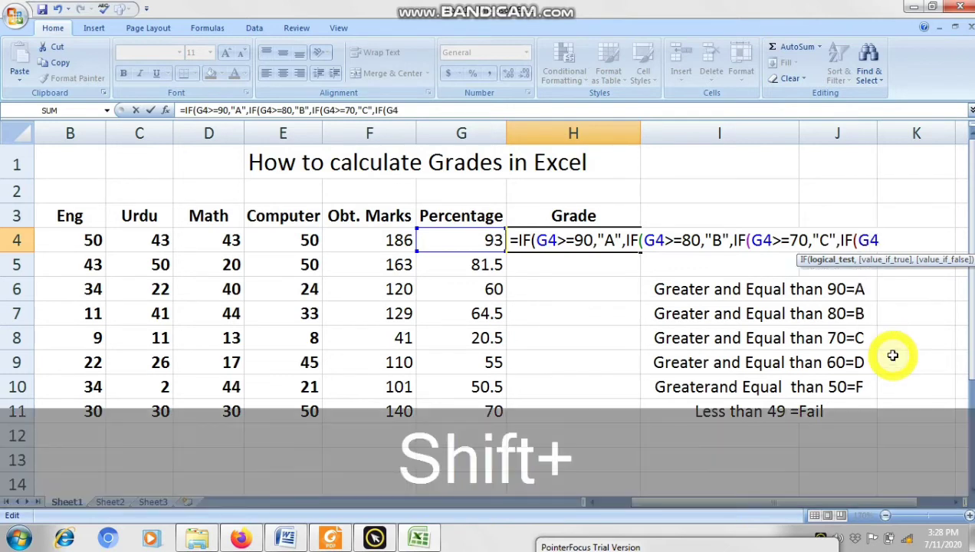
type(">=")
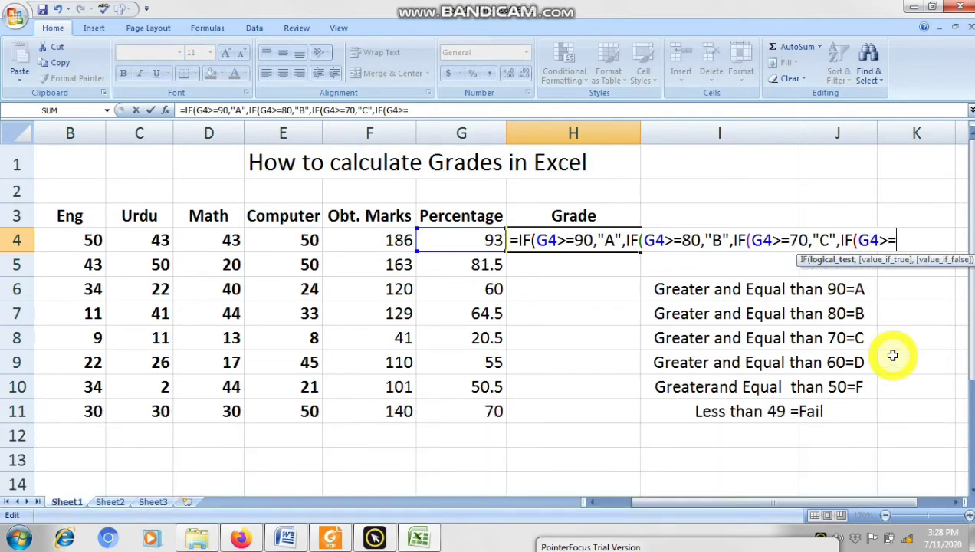
type("60,\"\"")
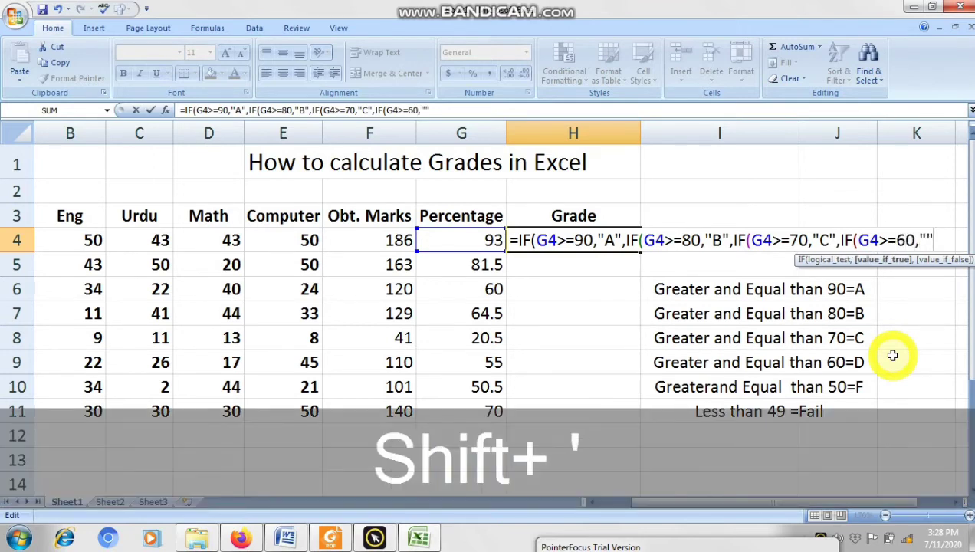
key("Left")
key("Caps_Lock")
type("D")
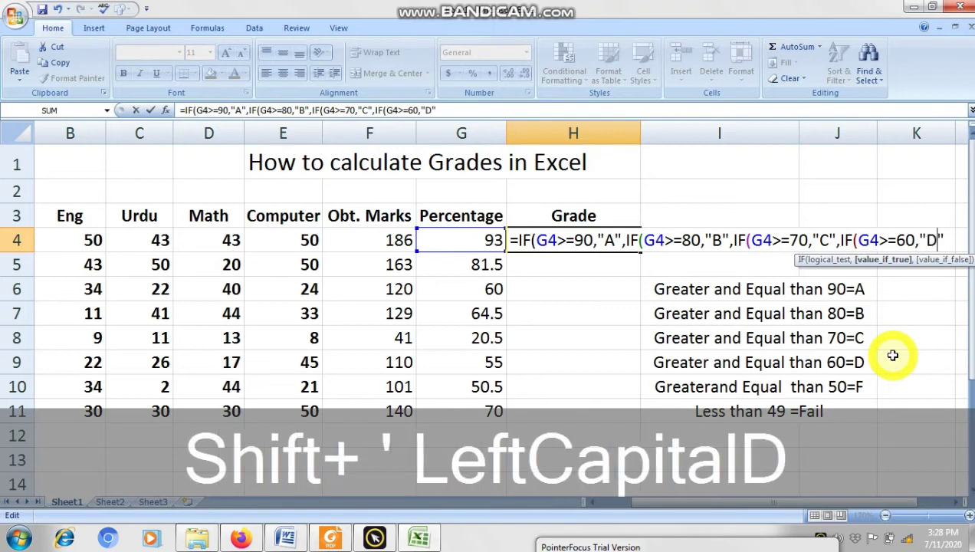
key("Right")
type(",")
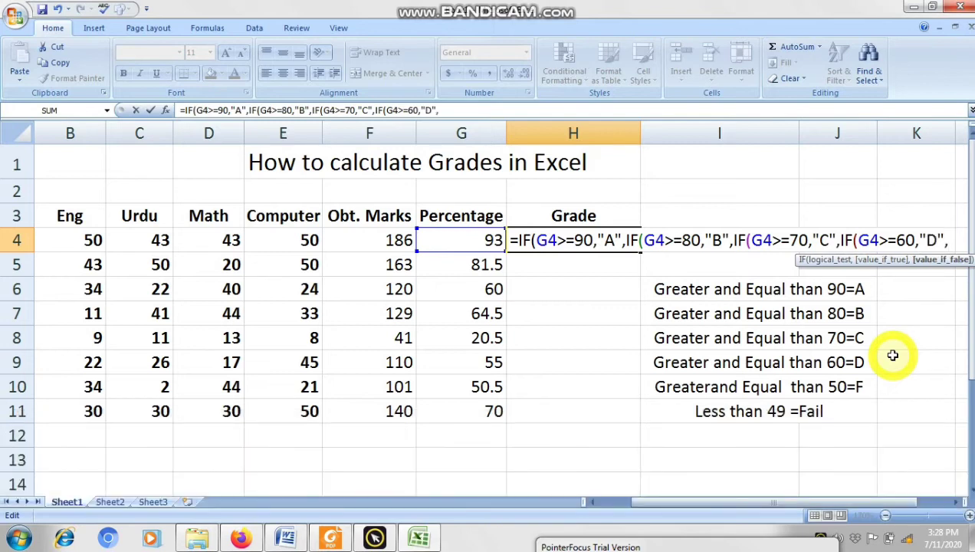
- Nest a fifth condition, IF(G4>=50,"F", in the H4 grade formula, with the grade letter in upper case
type("IF")
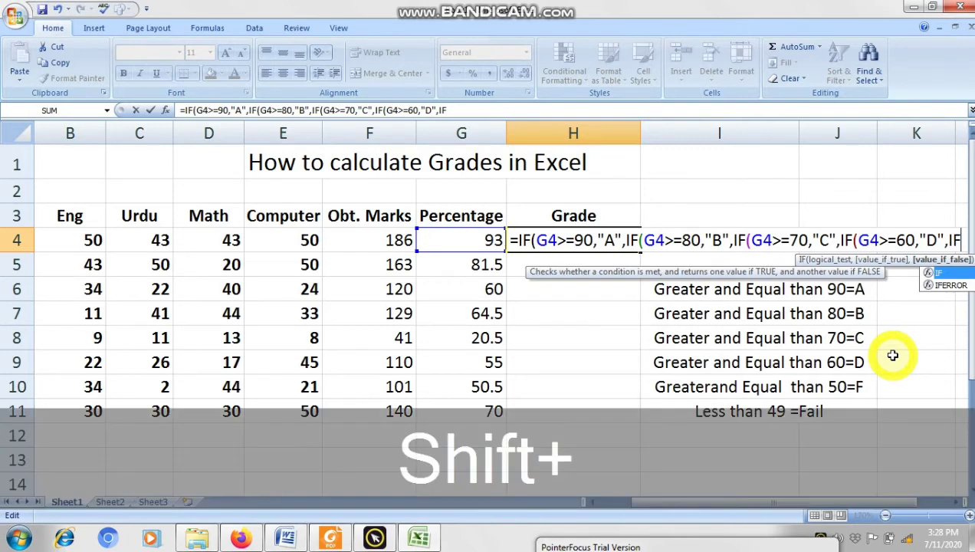
type("(G")
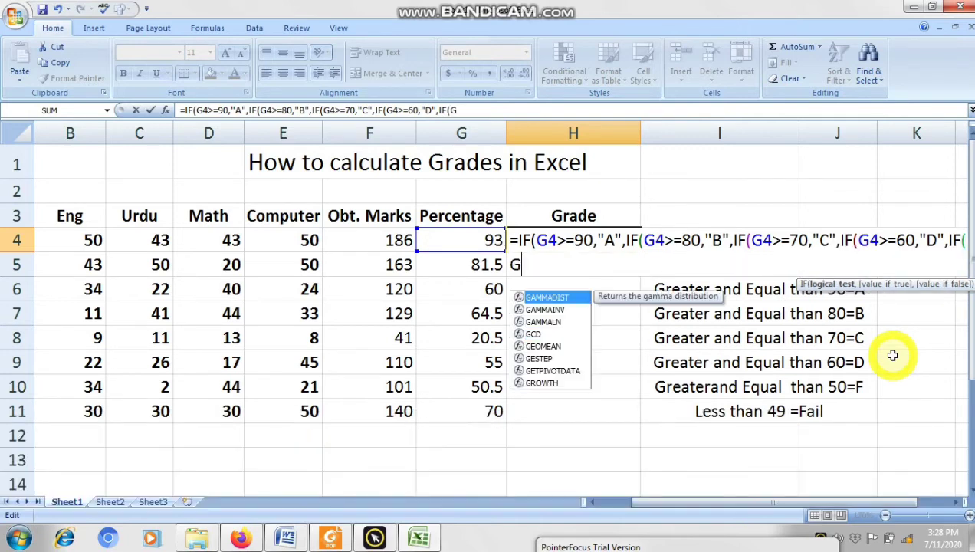
type("4")
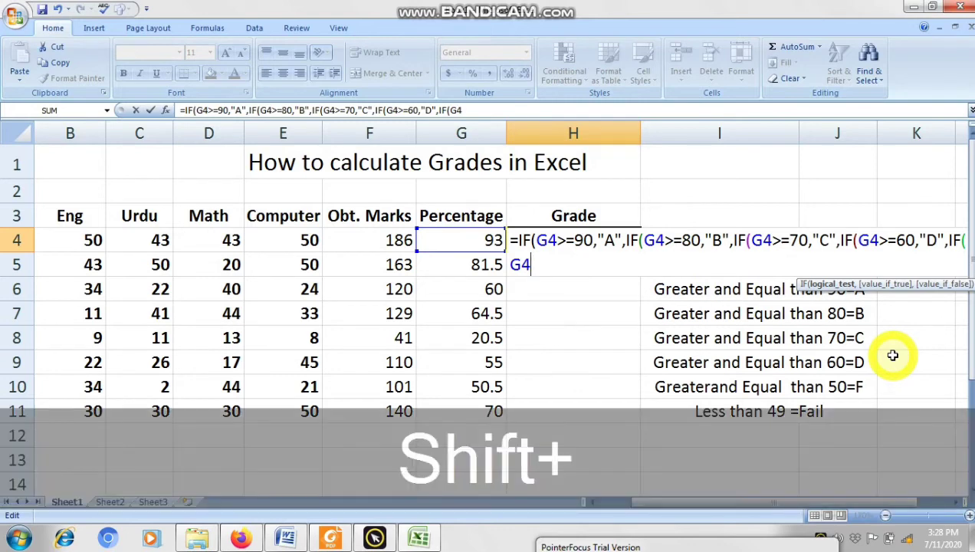
type(">=")
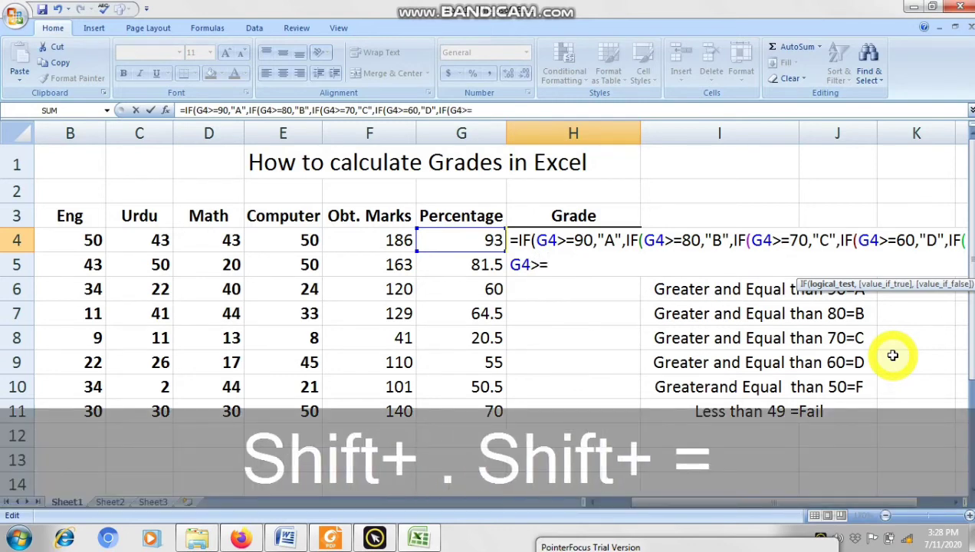
type("50")
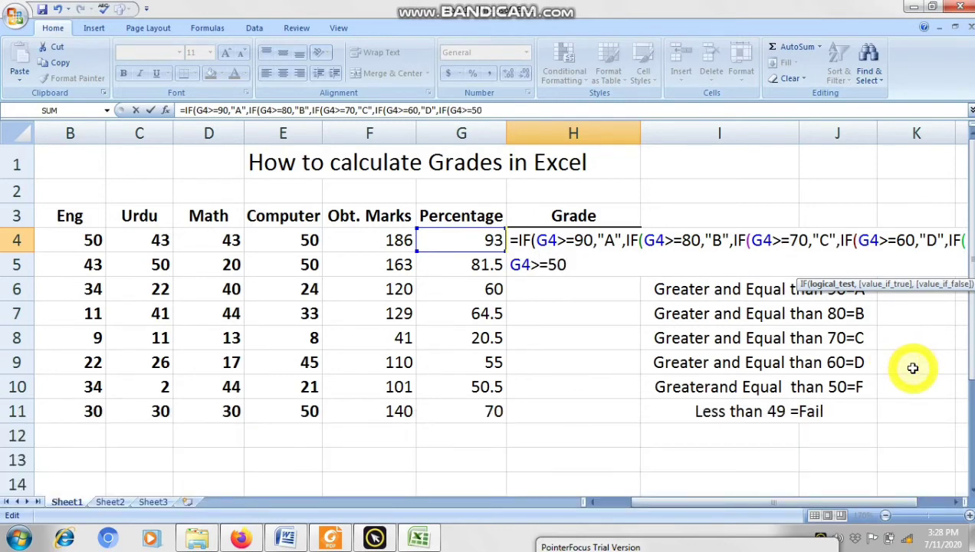
type(",\"\"")
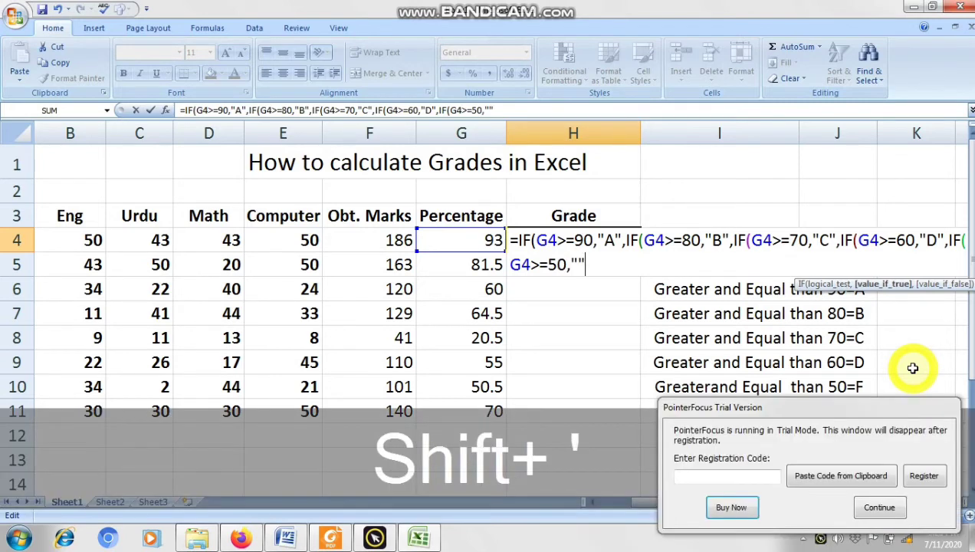
key("Left")
type("F")
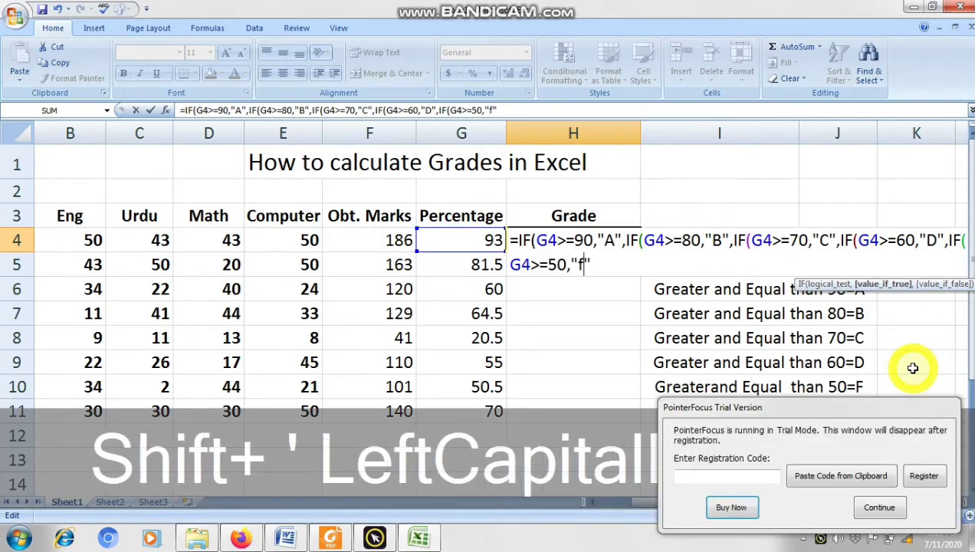
key("BackSpace")
type("F")
key("Right")
type(",")
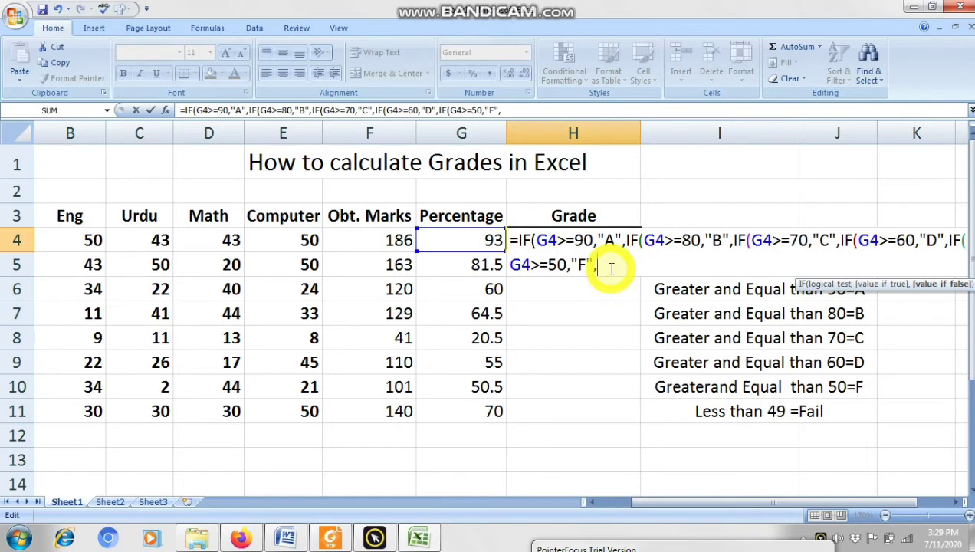
- Add "Fail" as the final value-if-false result in the H4 grade formula
type("FA")
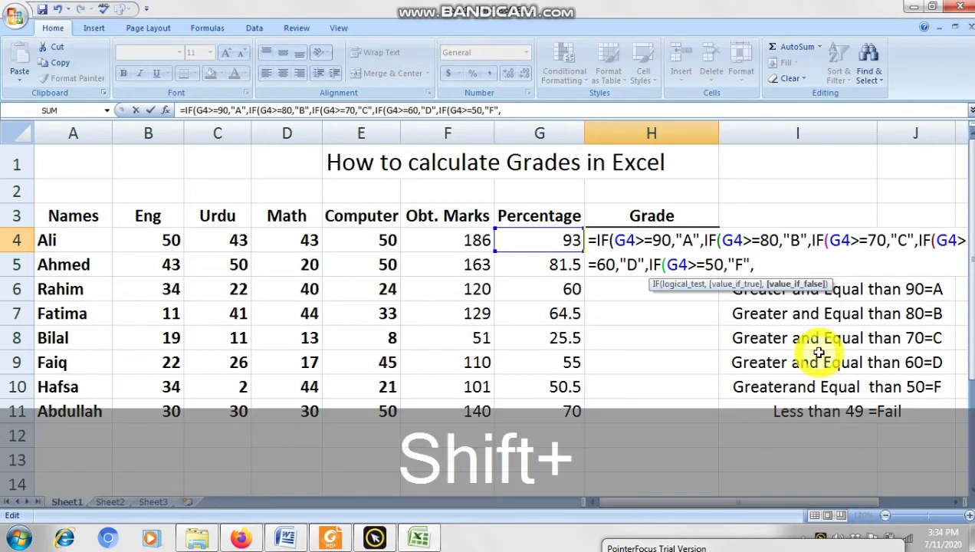
type("\",\"")
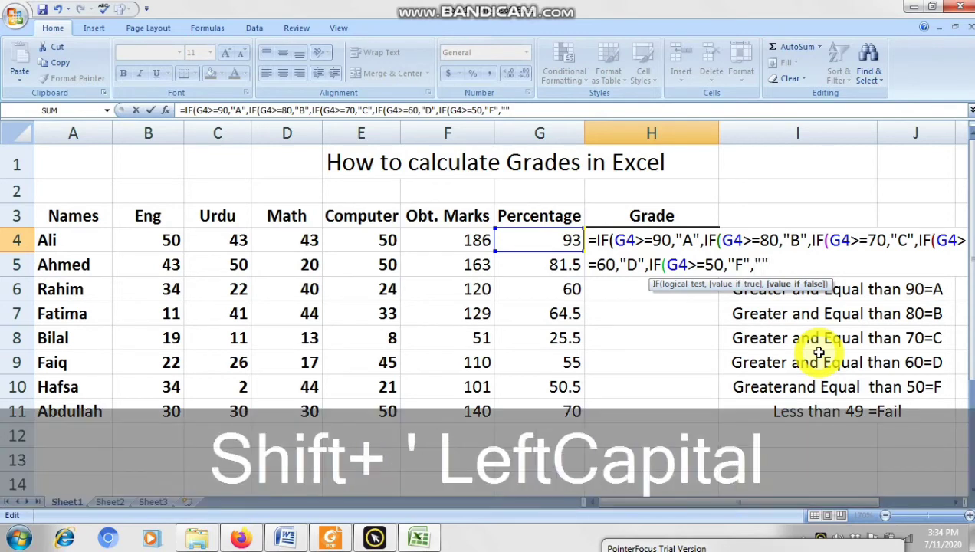
type("Fail")
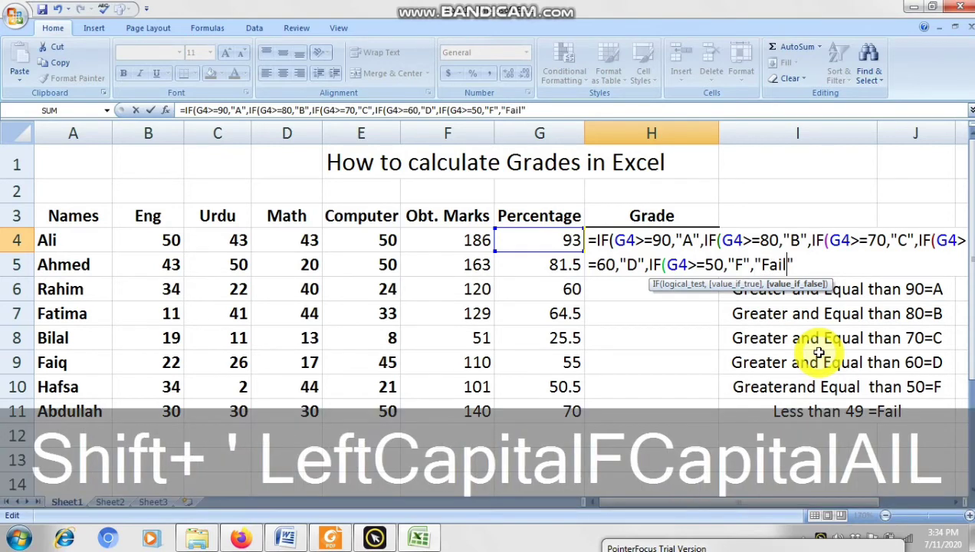
key("Right")
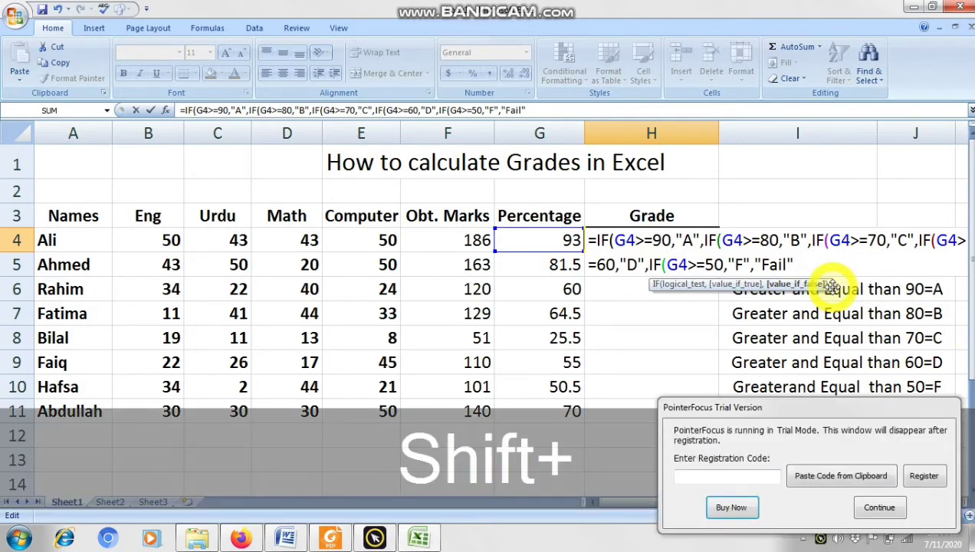
- Close all five nested IF functions with closing parentheses and enter the H4 grade formula
type(")")
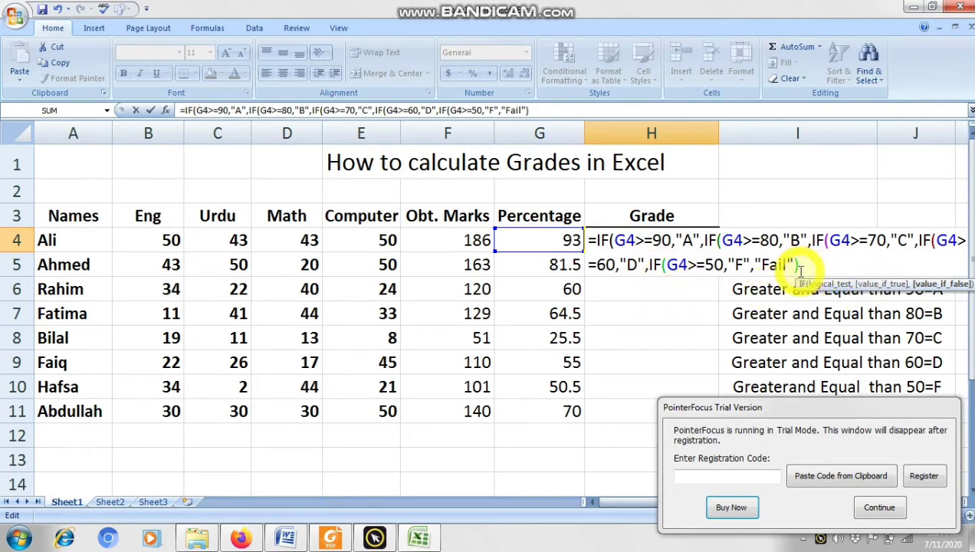
type(")")
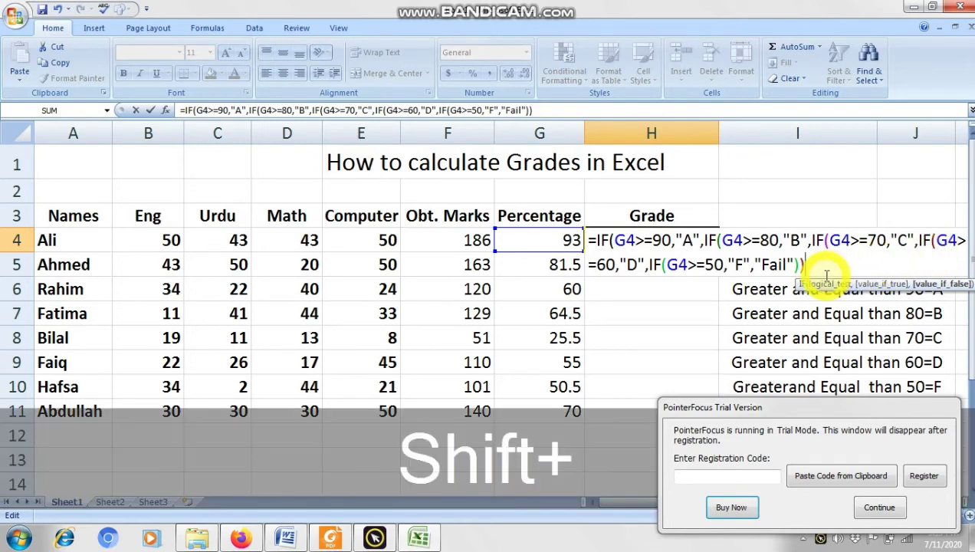
type(")")
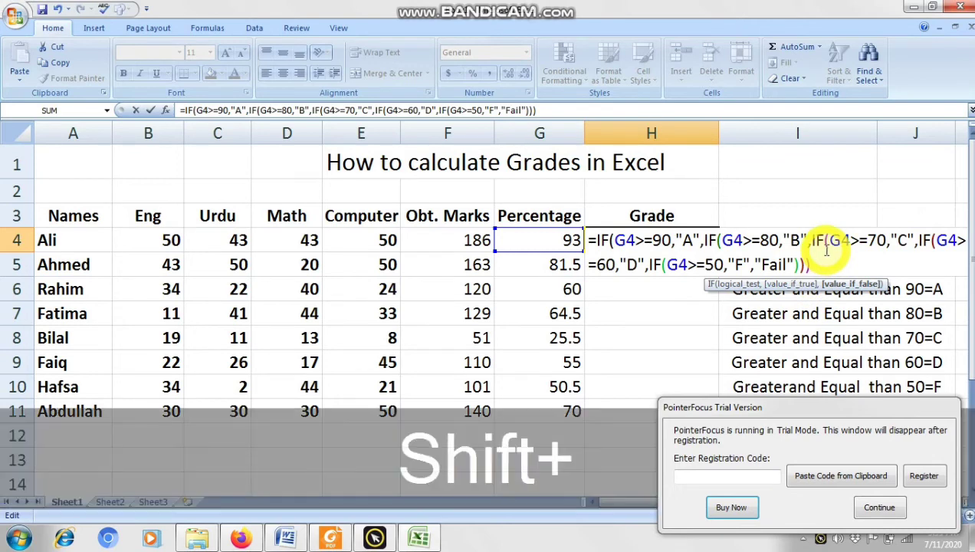
type(")")
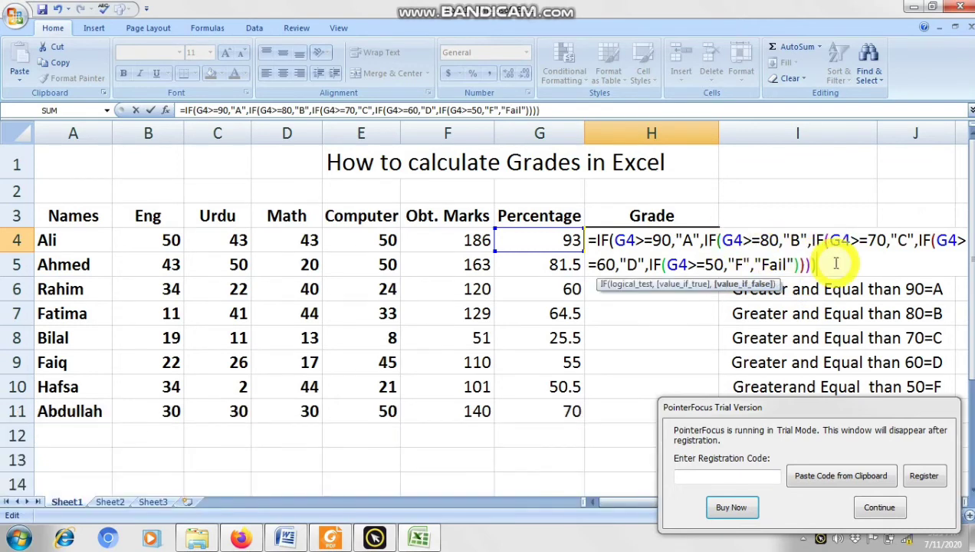
type(")")
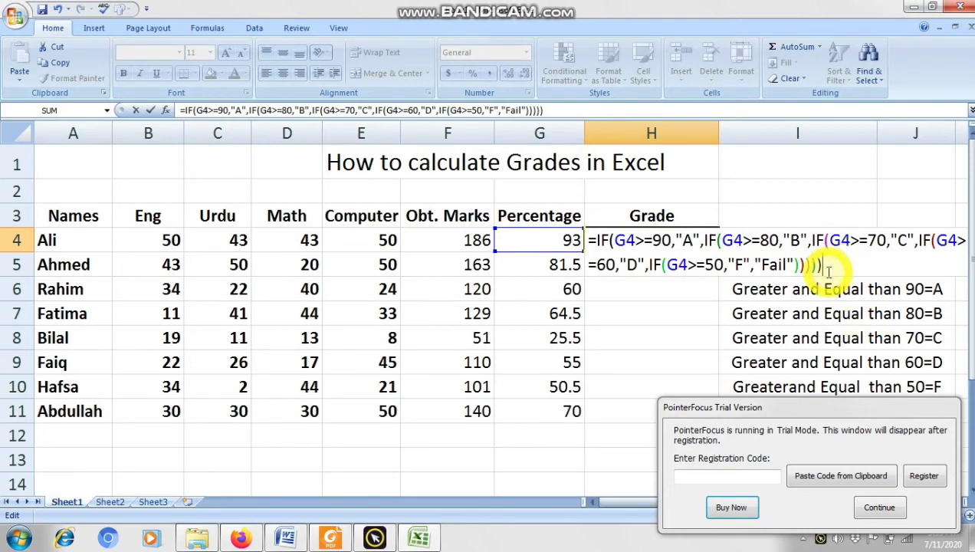
key("Return")
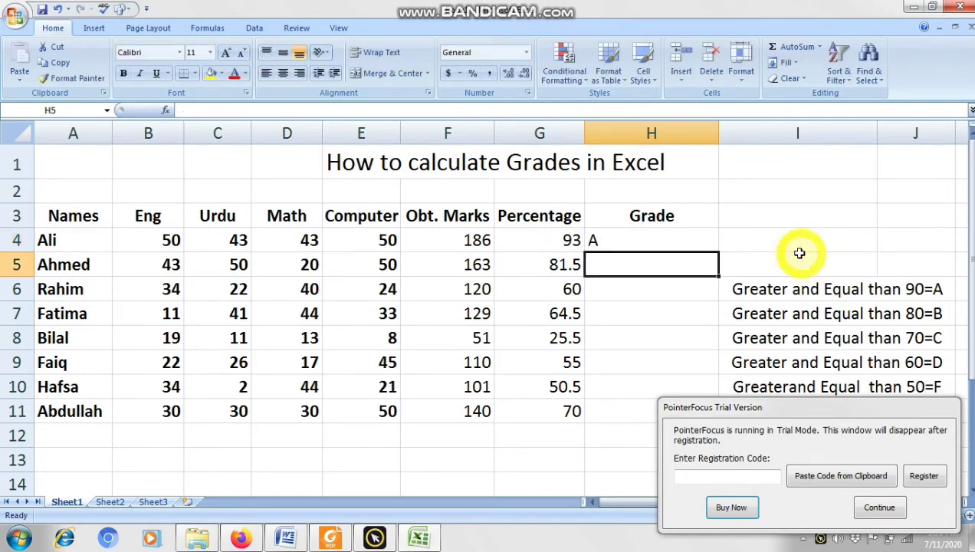
- Move the PointerFocus trial window out of the way and fill the H4 grade formula down to H11
left_click_drag(740, 418, 617, 541)
left_click(637, 245)
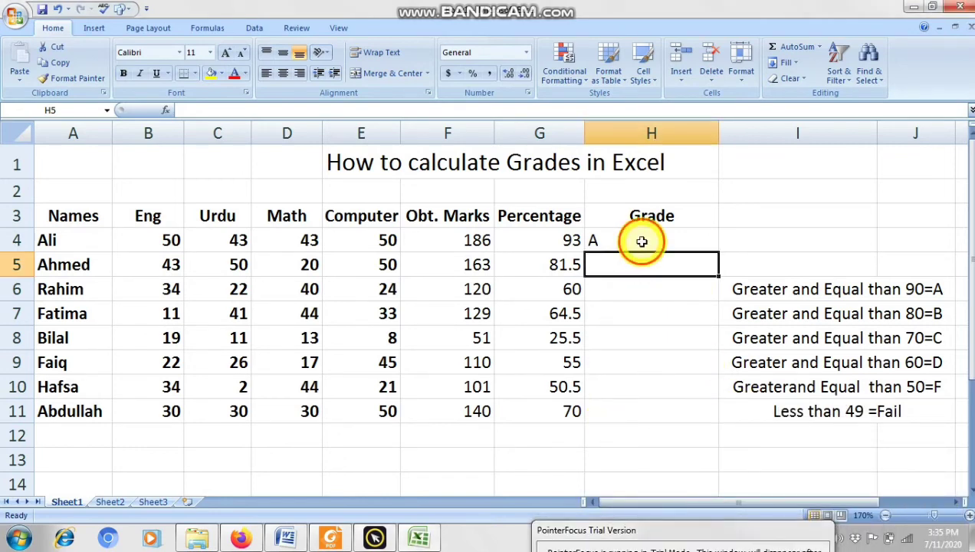
left_click(638, 241)
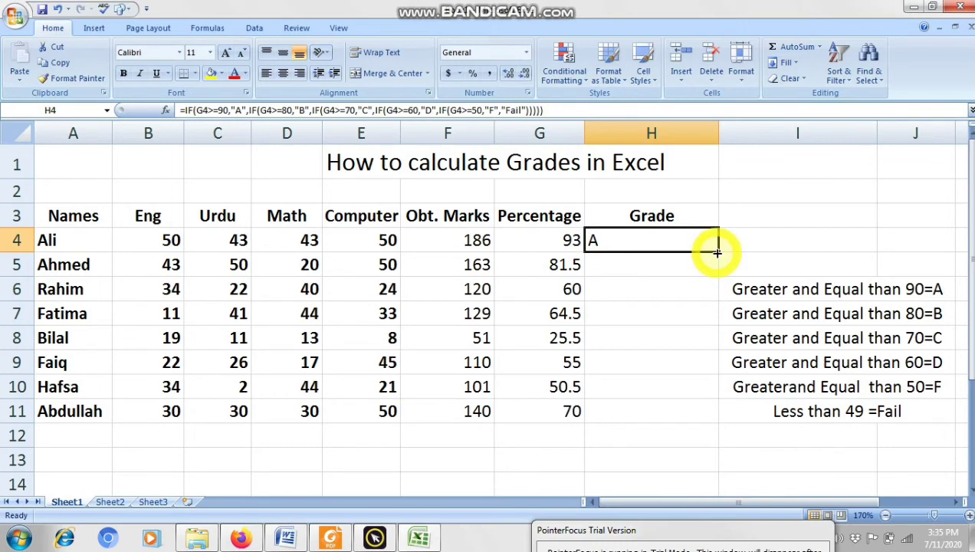
left_click_drag(716, 252, 698, 413)
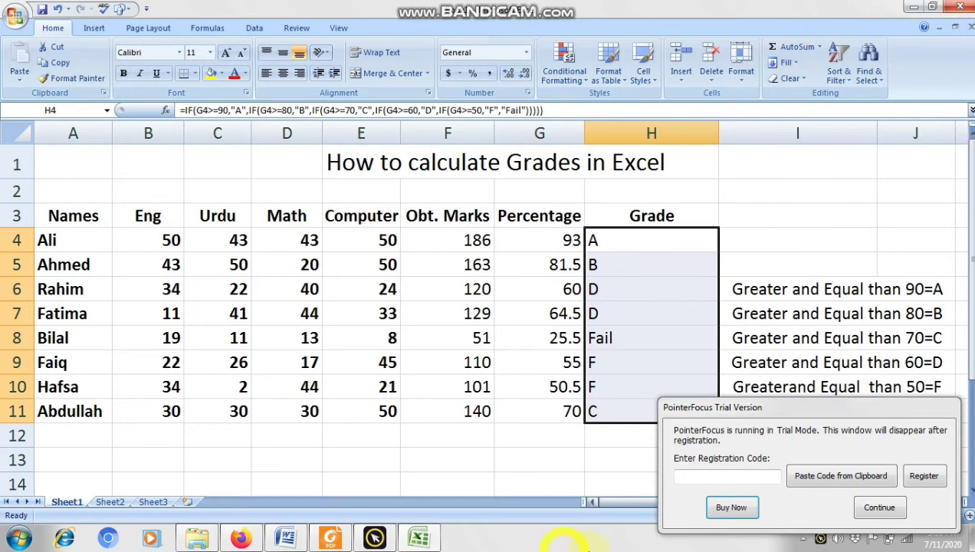
- Examine the nested IF conditions of the grade formula in H4 at a larger zoom, keeping the trial window out of the way
left_click_drag(642, 551, 605, 530)
left_click(614, 243)
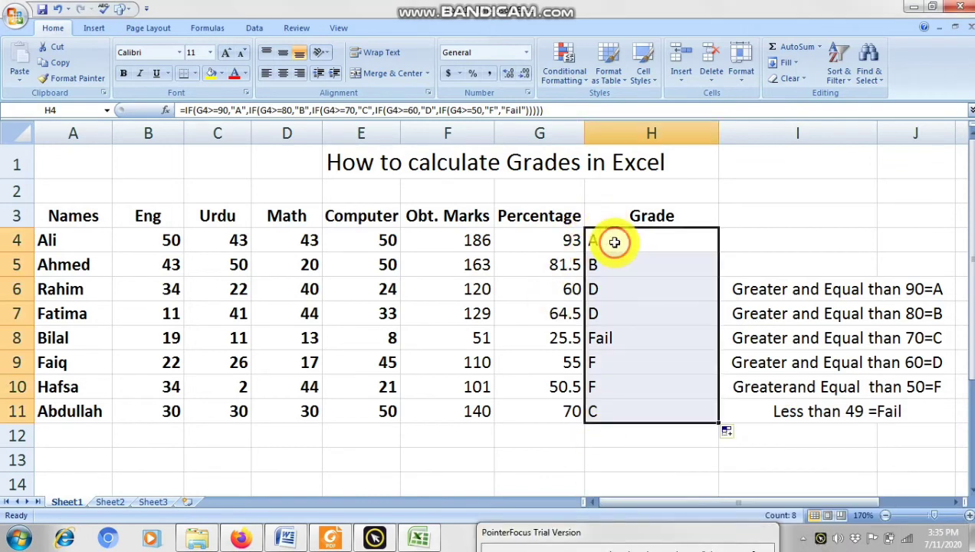
left_click(614, 241)
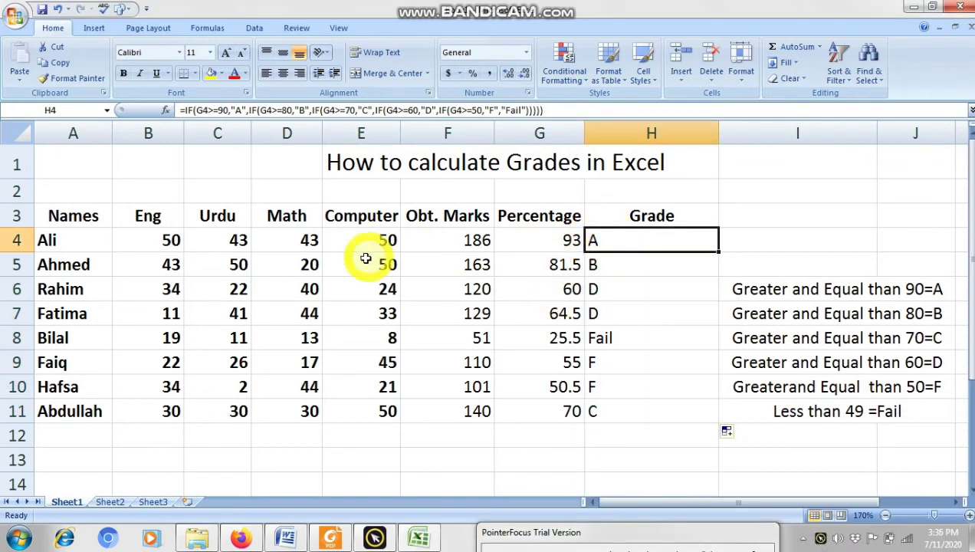
double_click(651, 237)
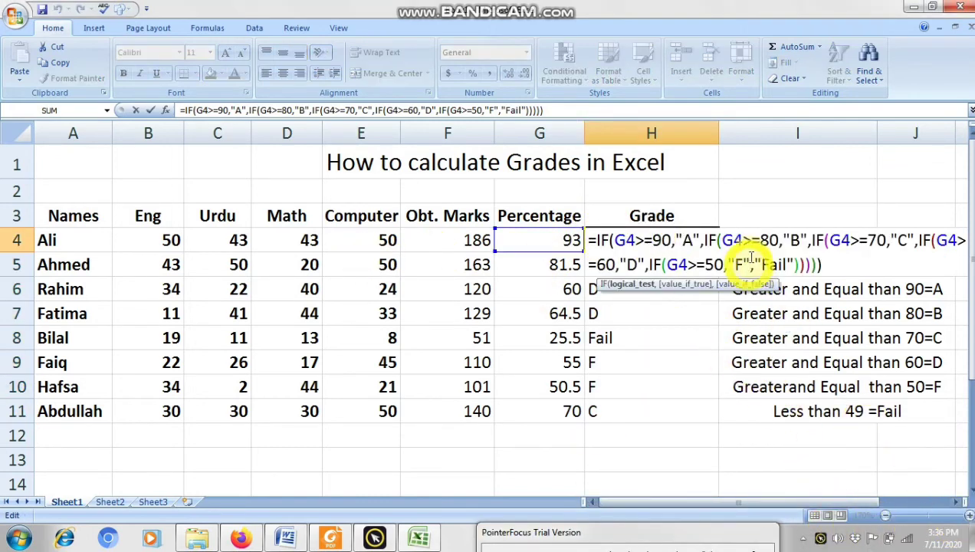
left_click(827, 266)
key("Return")
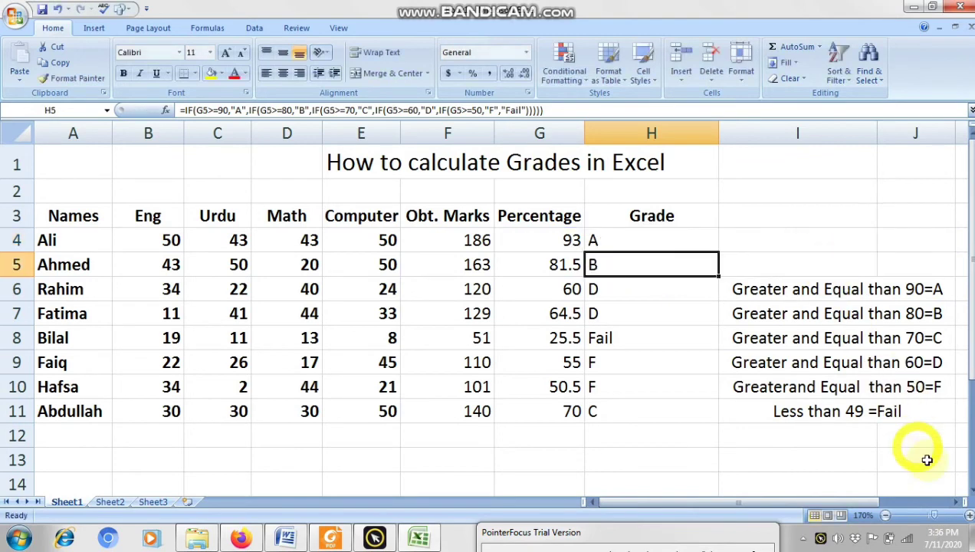
left_click(959, 515)
left_click(959, 515)
double_click(658, 249)
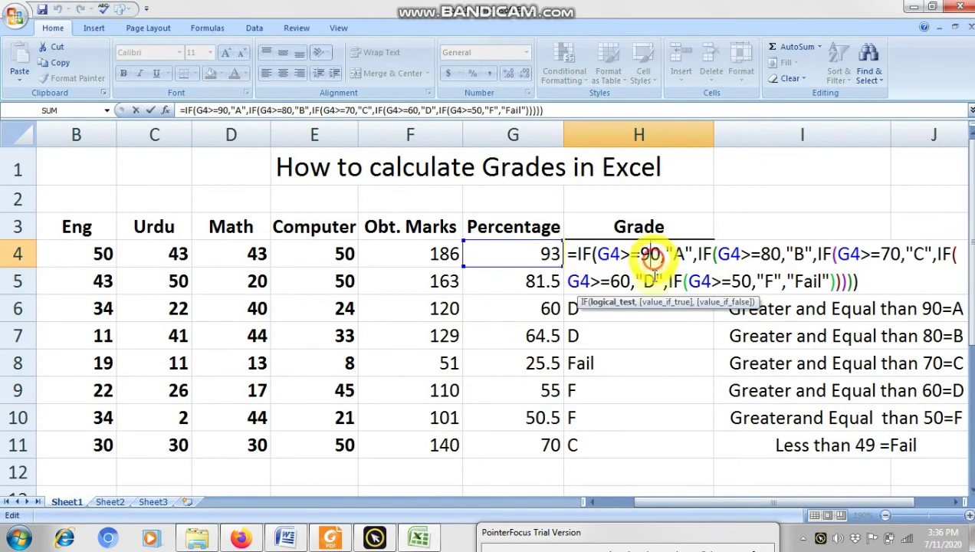
left_click_drag(719, 506, 740, 504)
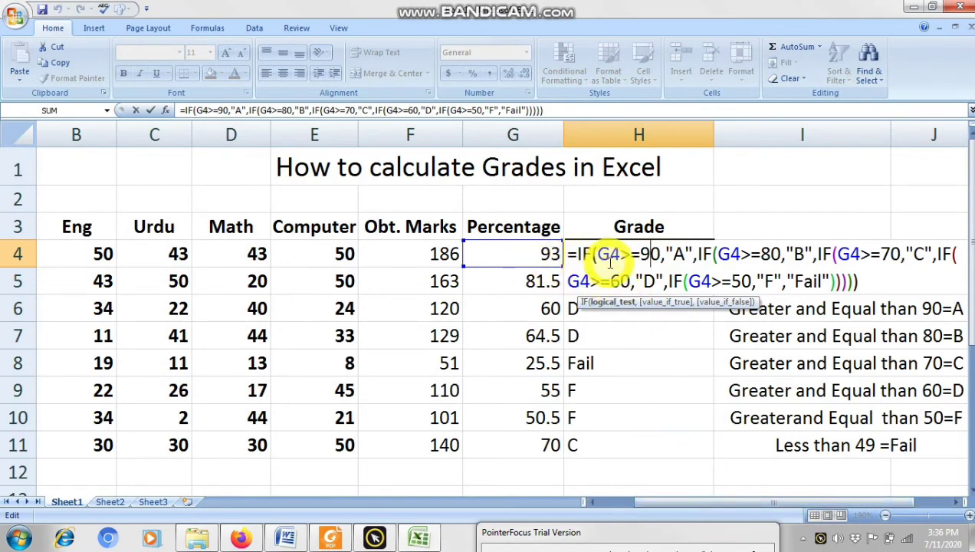
left_click(642, 256)
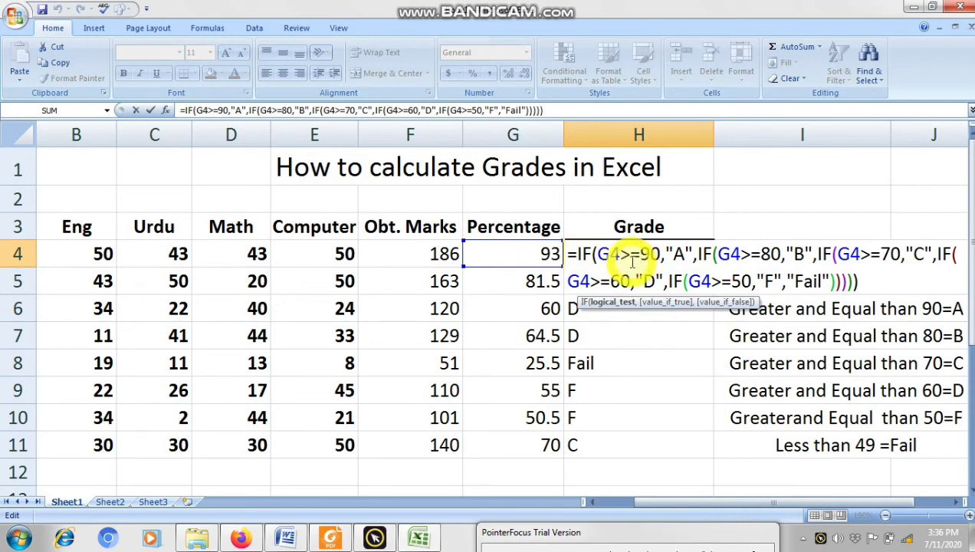
- Examine the value-if-true results and the following nested IF conditions of the grade formula in H4
key("Right")
key("Right")
key("Right")
key("Right")
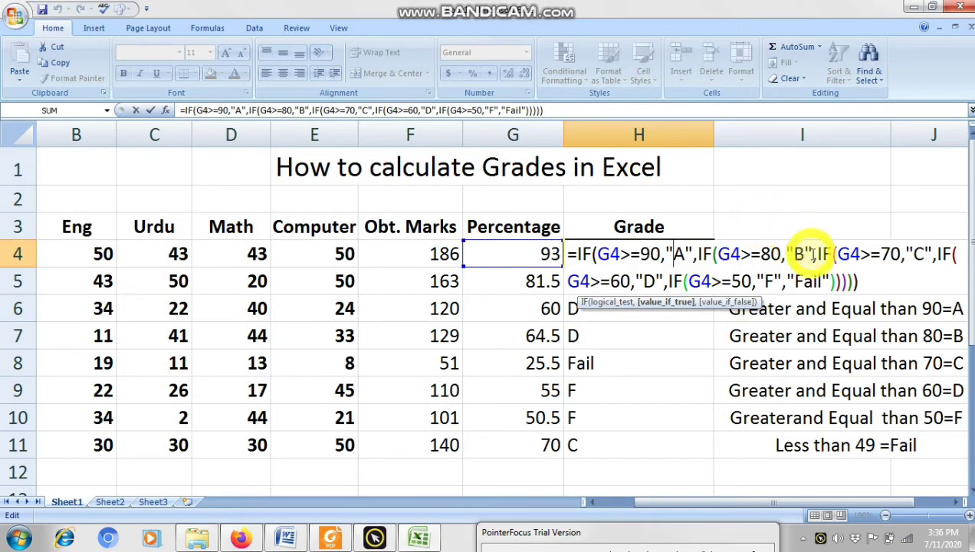
left_click(867, 264)
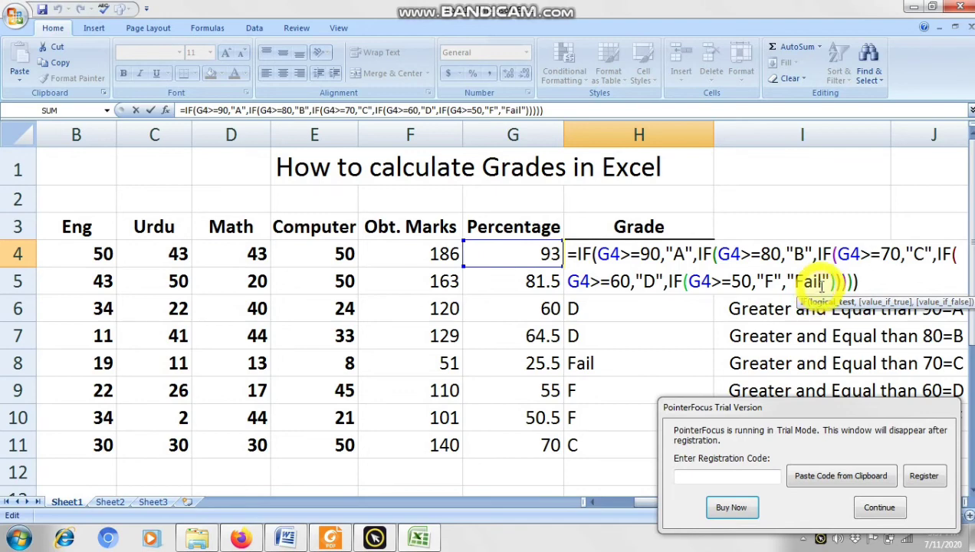
- Replace "Fail" with "E" as the final value-if-false result in the H4 grade formula and enter it
left_click(819, 282)
key("BackSpace")
key("BackSpace")
key("BackSpace")
key("BackSpace")
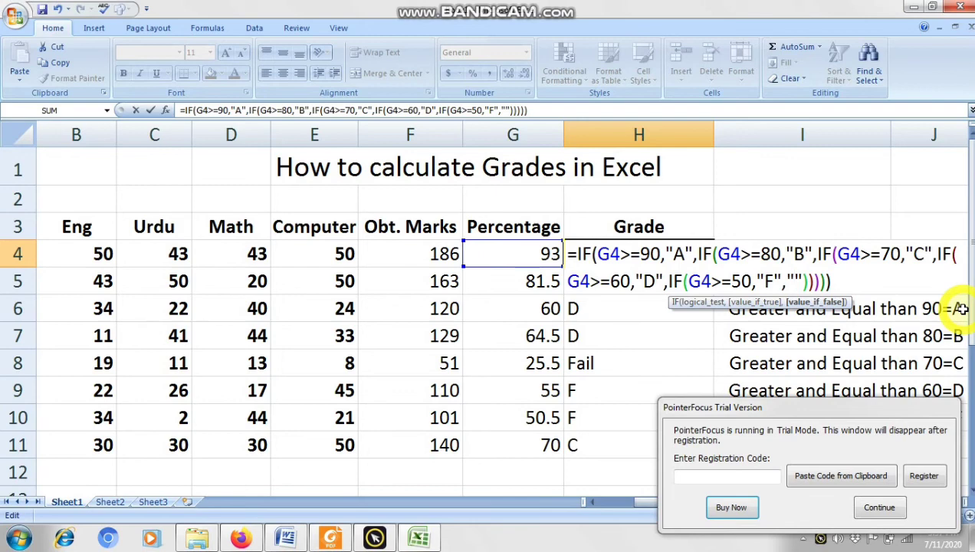
type("E")
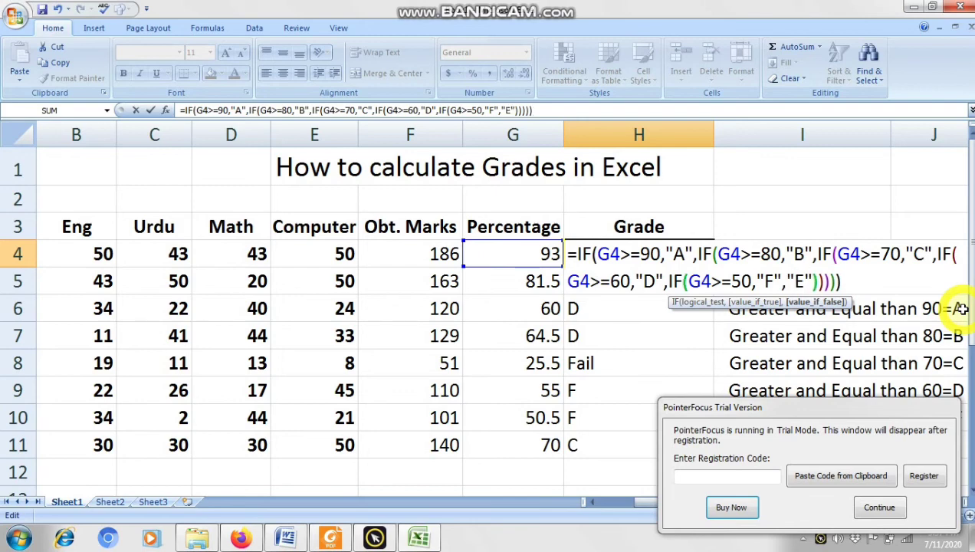
key("Right")
key("Right")
key("Right")
key("Right")
key("Right")
key("Right")
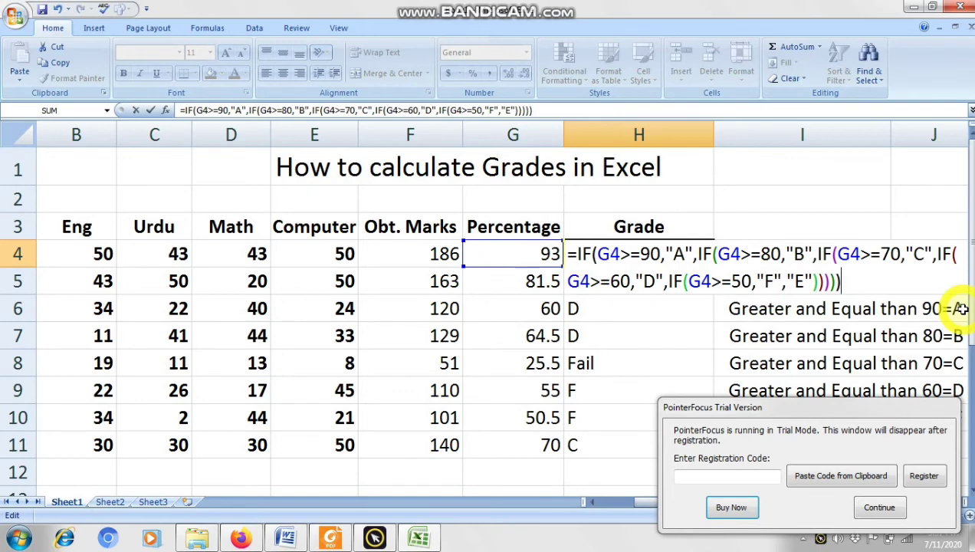
key("Return")
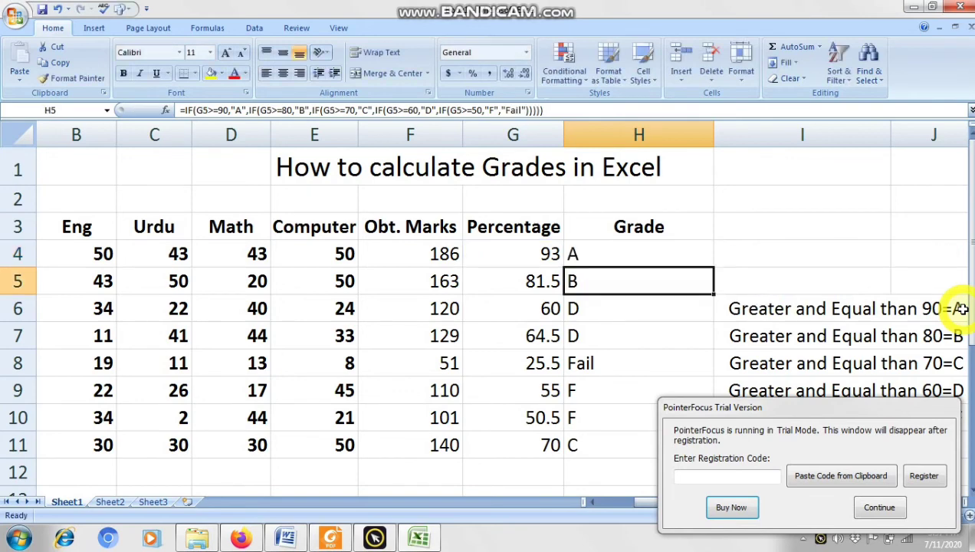
- Fill the revised H4 grade formula down to H11, check the grade in H8, and undo the fill
left_click(692, 261)
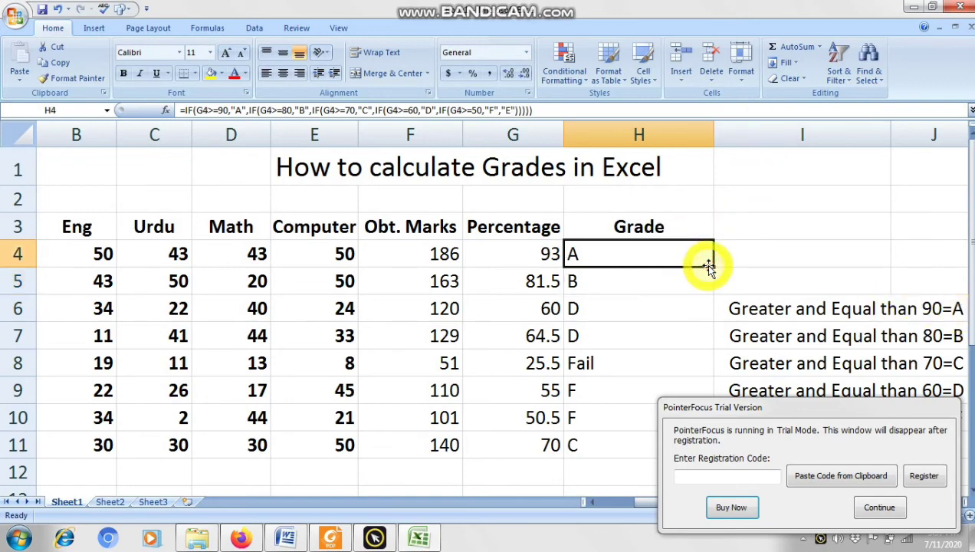
left_click_drag(707, 264, 688, 465)
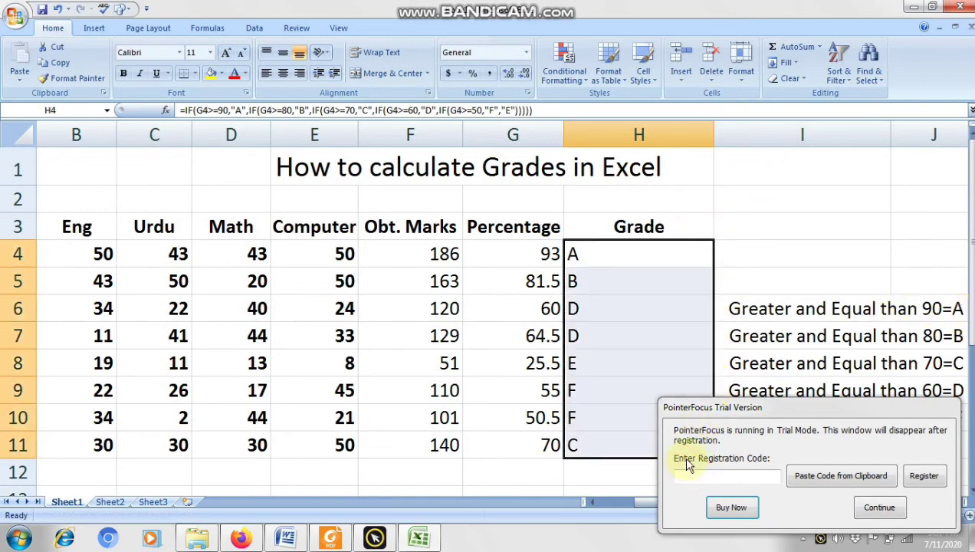
left_click(776, 247)
left_click(605, 361)
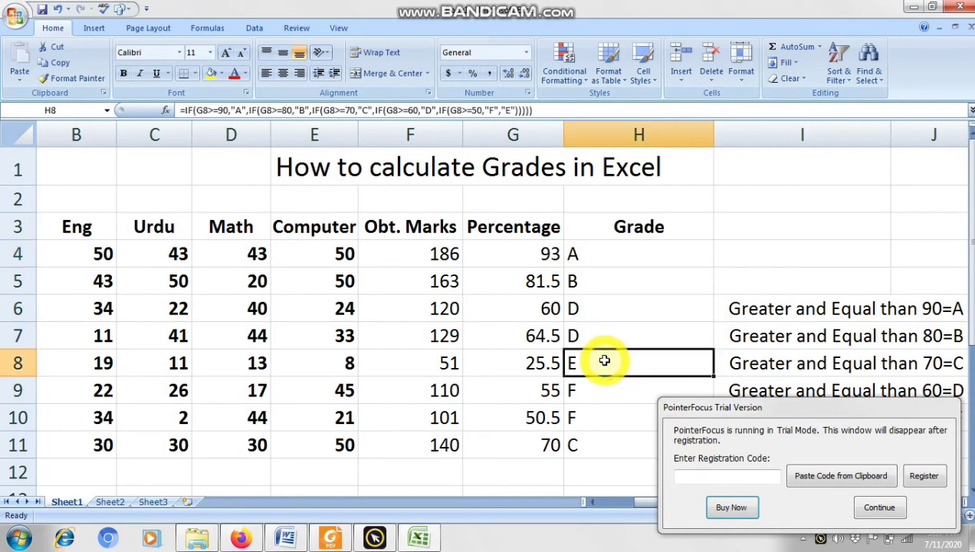
key("ctrl")
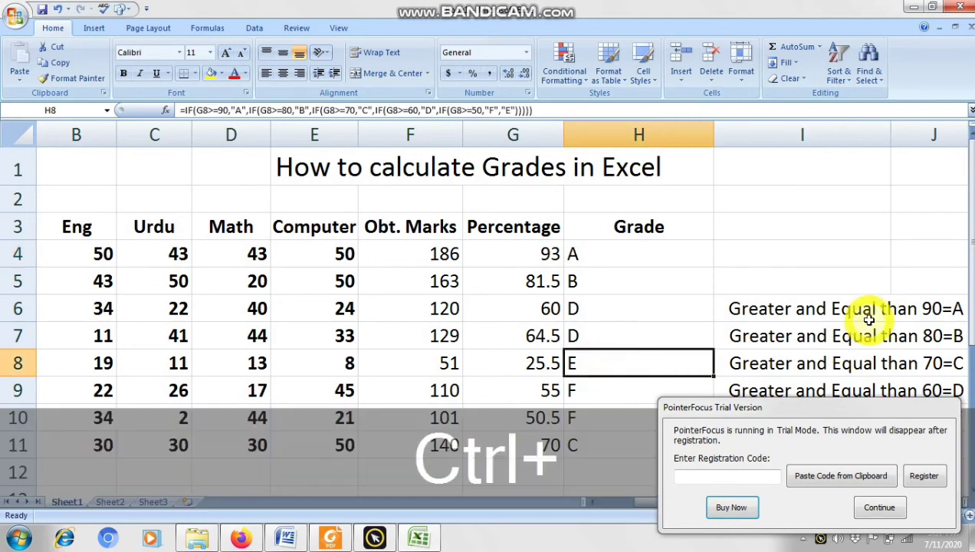
key("ctrl+z")
- Review the end of the H4 grade formula and move the PointerFocus trial window clear of the mark sheet
double_click(648, 251)
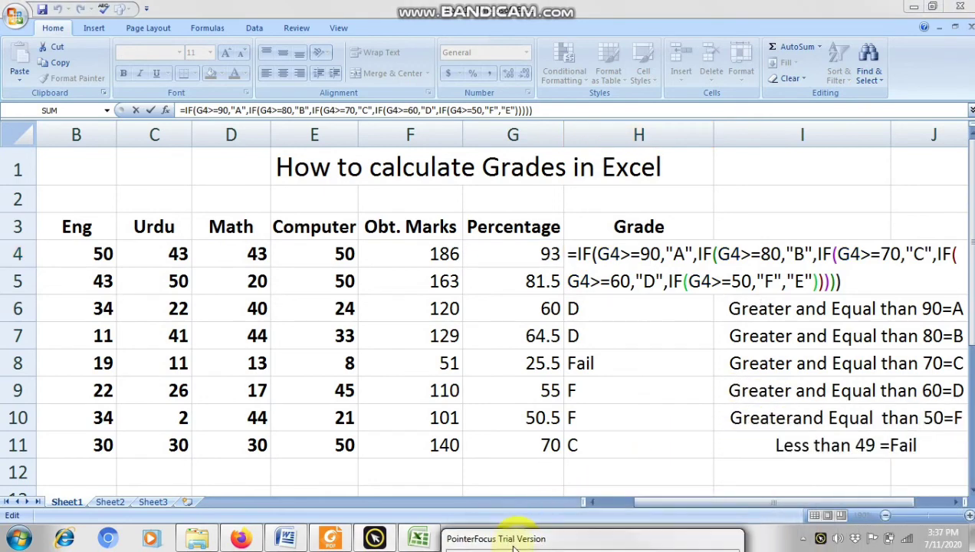
left_click(881, 276)
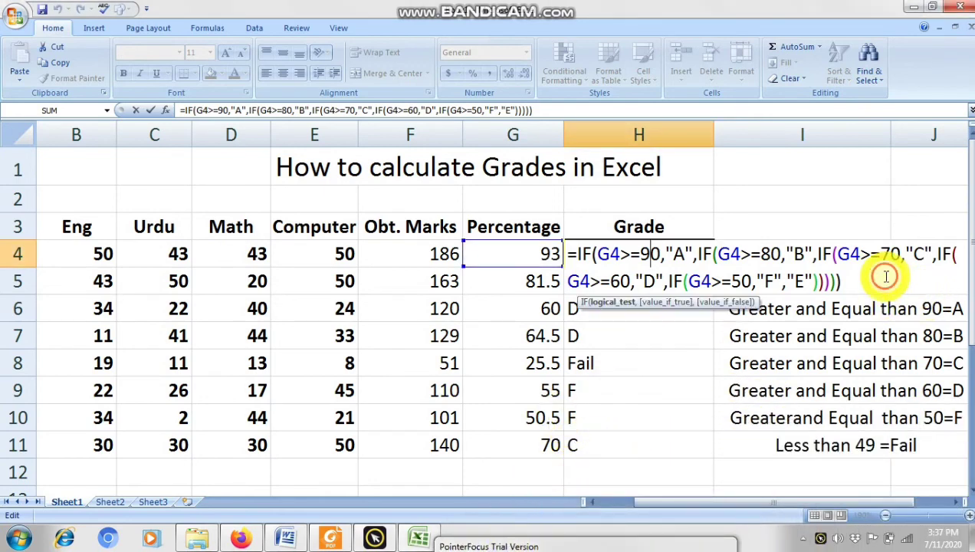
left_click(866, 281)
key("Return")
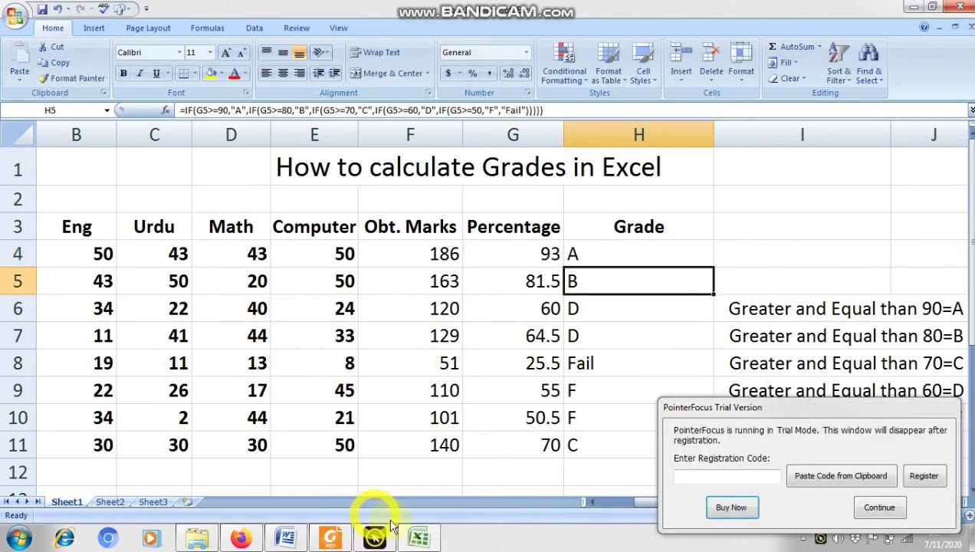
left_click(618, 505)
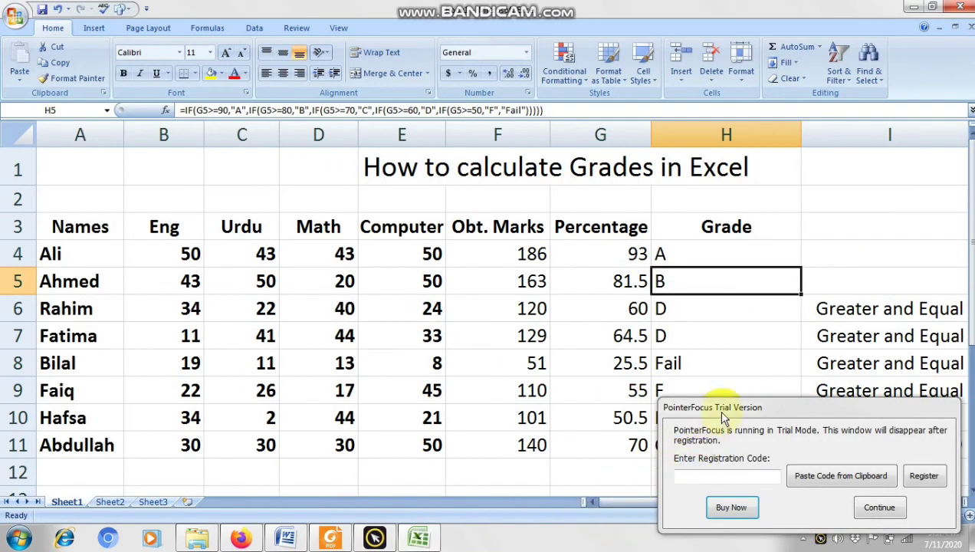
left_click_drag(717, 409, 534, 546)
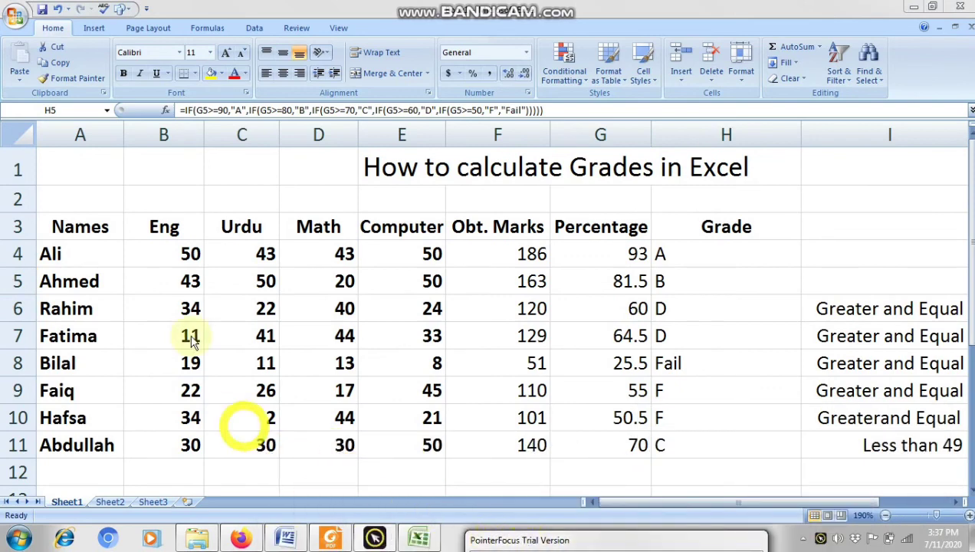
double_click(256, 286)
left_click(257, 285)
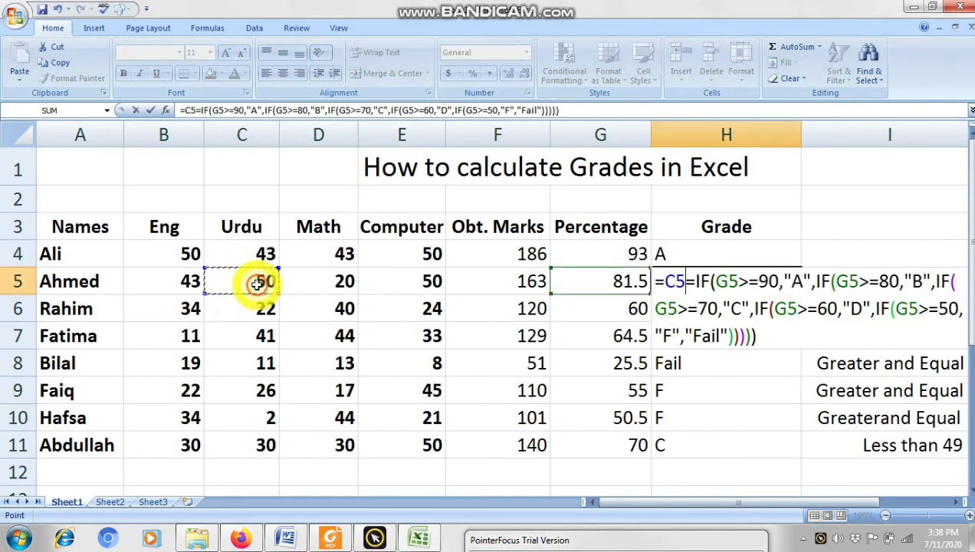
key("Return")
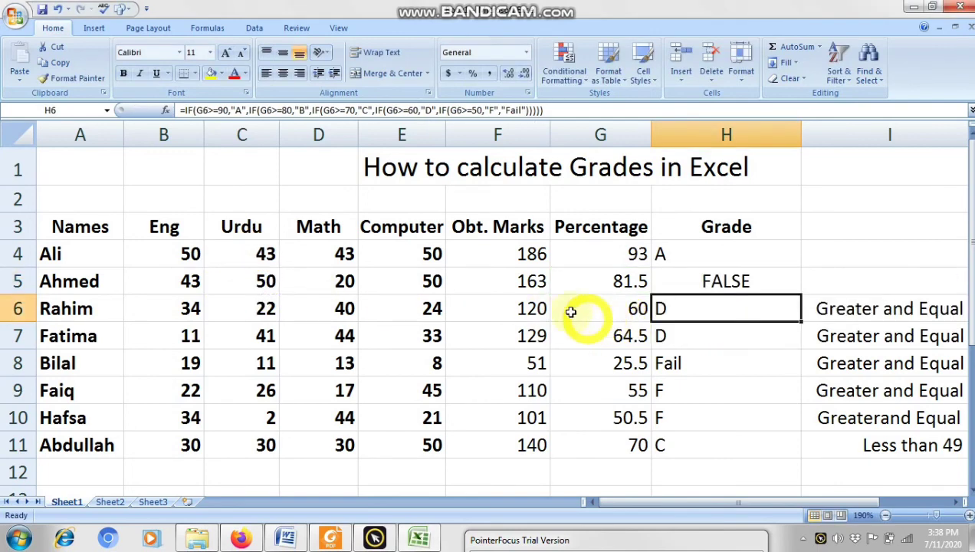
key("ctrl+z")
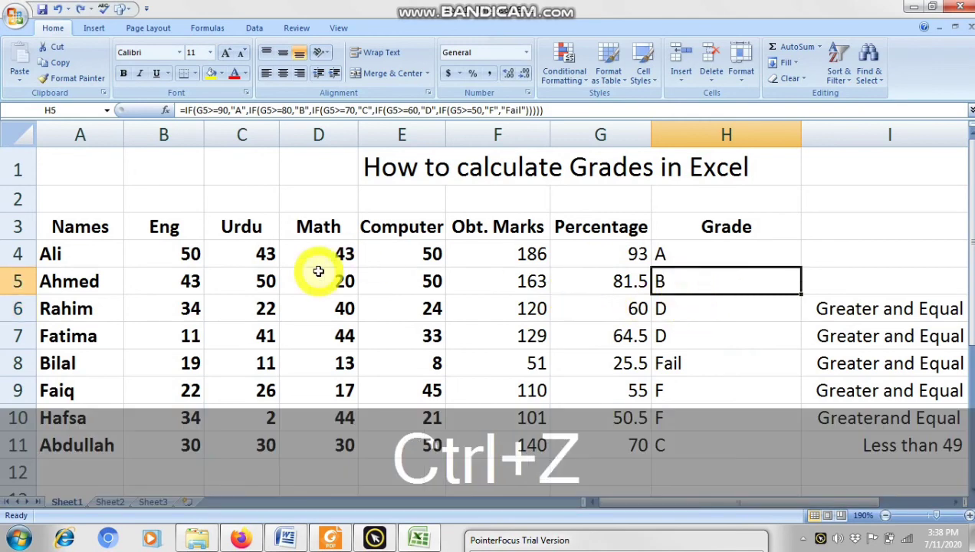
- Set the Urdu mark in C5 to 10, and undo and redo the change to compare row 5's calculated grade
left_click(680, 473)
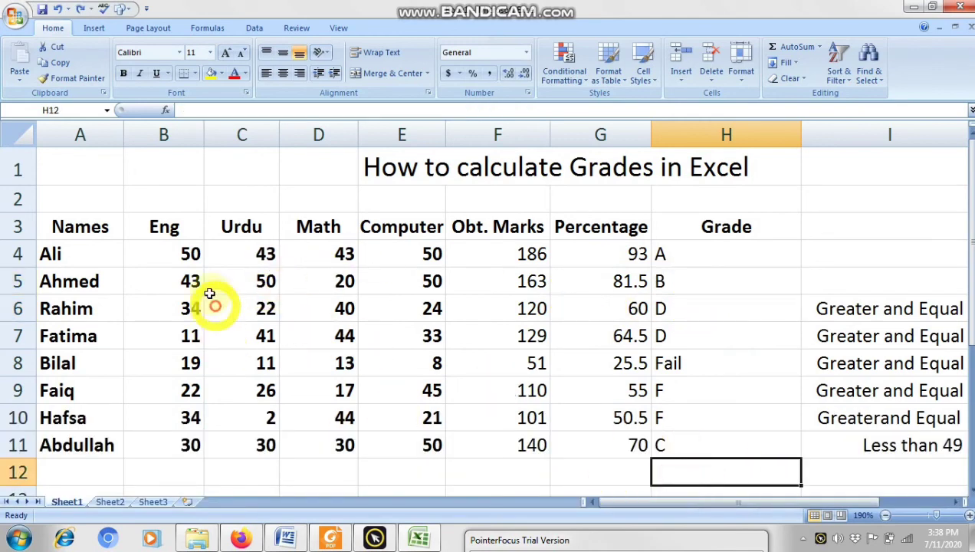
double_click(235, 282)
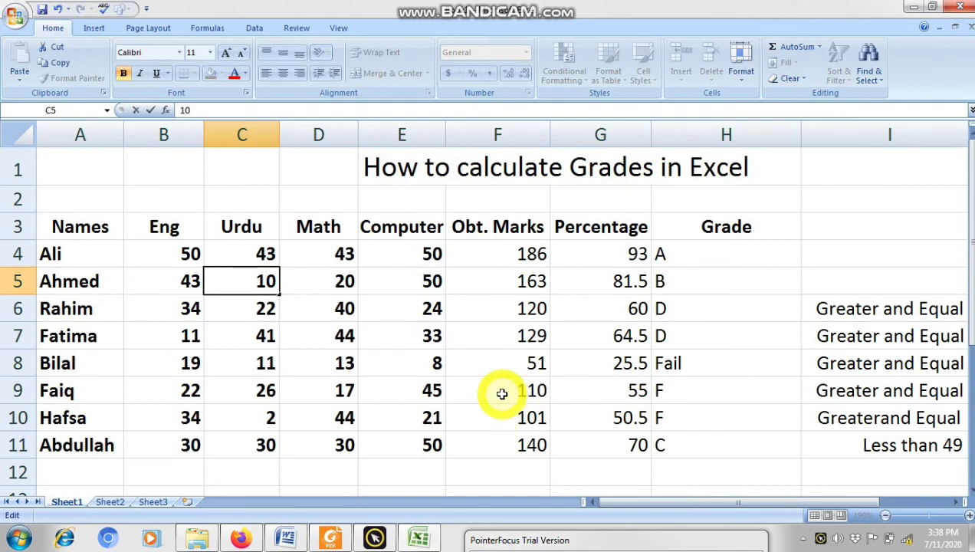
key("Return")
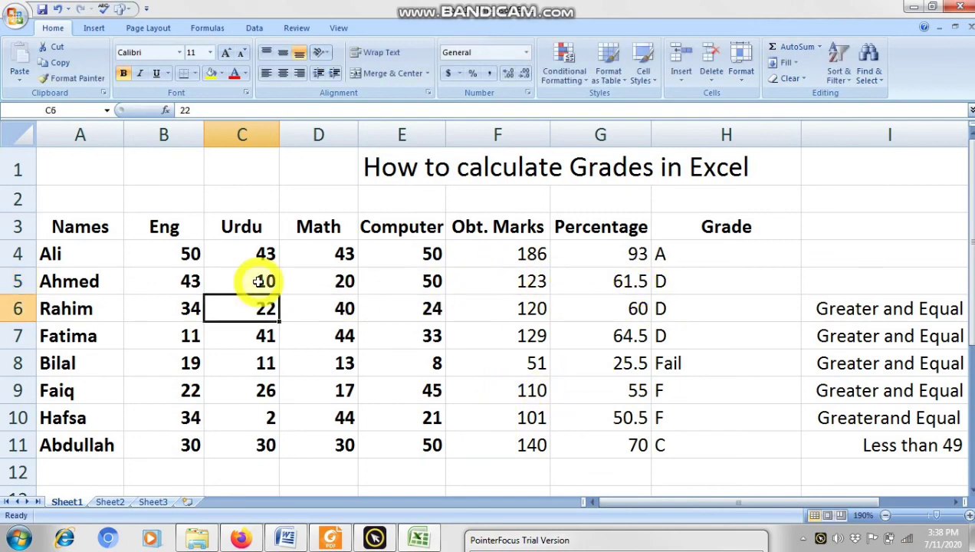
key("ctrl+z")
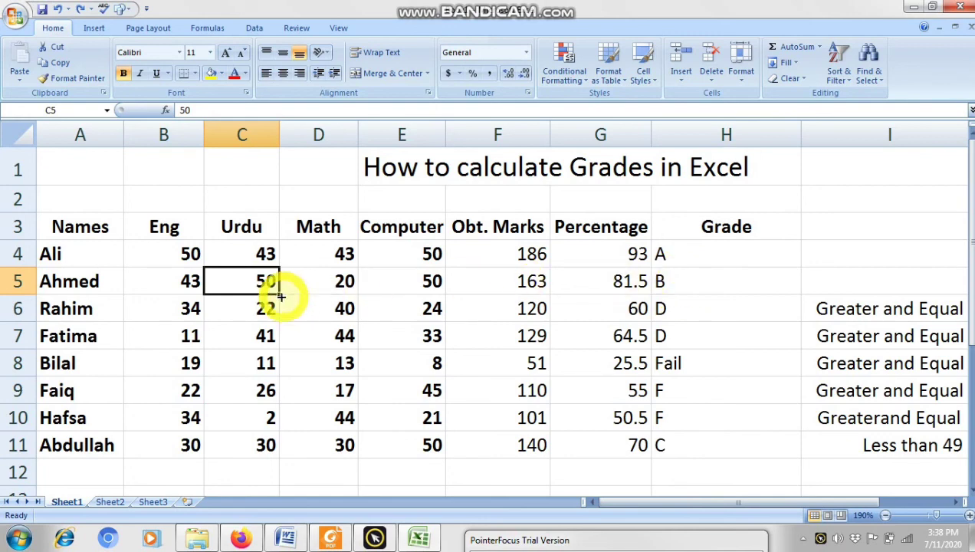
key("ctrl+y")
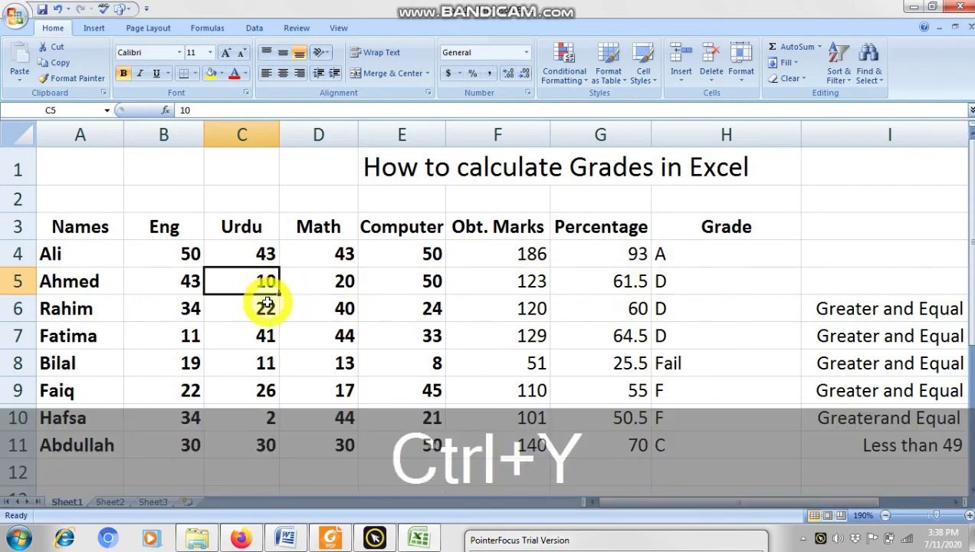